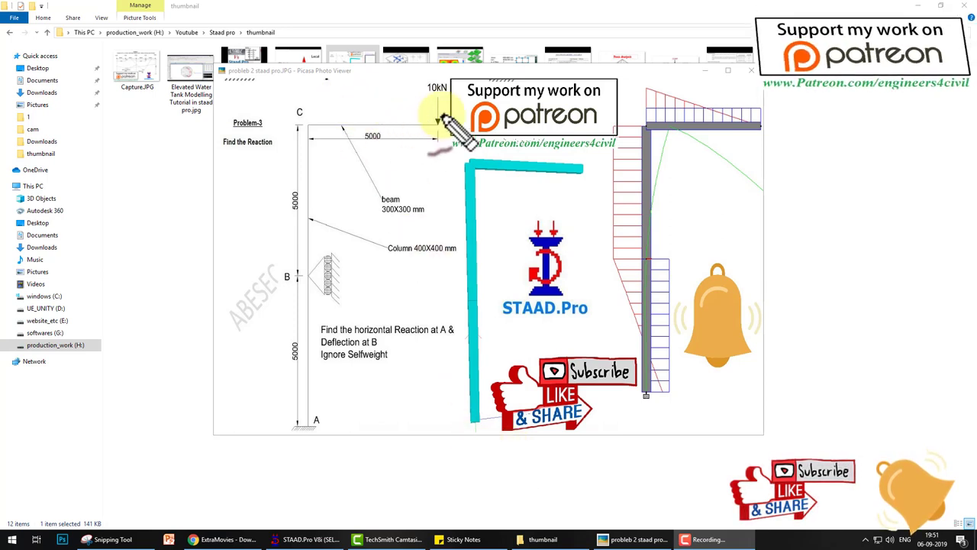
# Trace the frame down to support A and circle support B, the Problem-3 heading and the task statement.
pyautogui.moveTo(439, 89)
pyautogui.mouseDown()
pyautogui.moveTo(330, 96)
pyautogui.moveTo(310, 115)
pyautogui.moveTo(305, 424)
pyautogui.mouseUp()
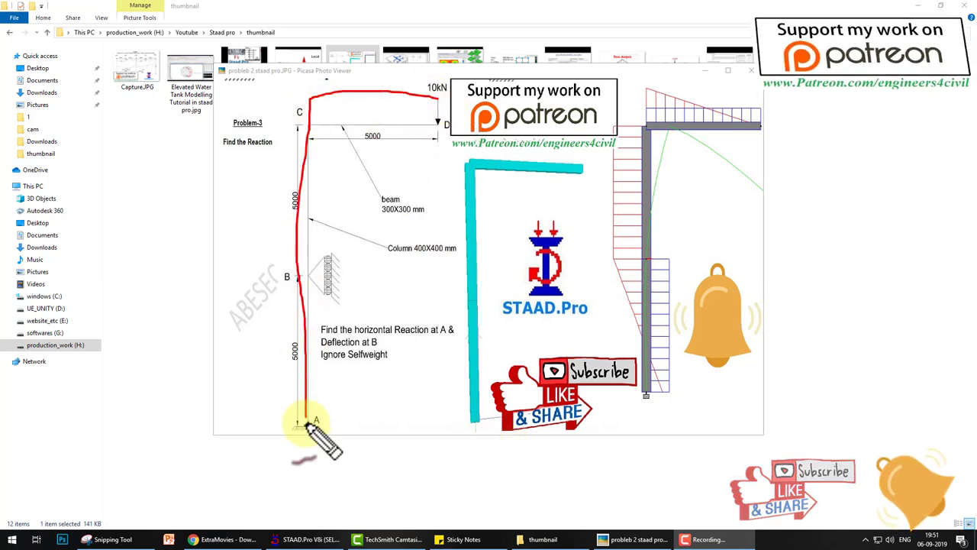
pyautogui.moveTo(357, 242)
pyautogui.mouseDown()
pyautogui.moveTo(396, 285)
pyautogui.moveTo(386, 245)
pyautogui.mouseUp()
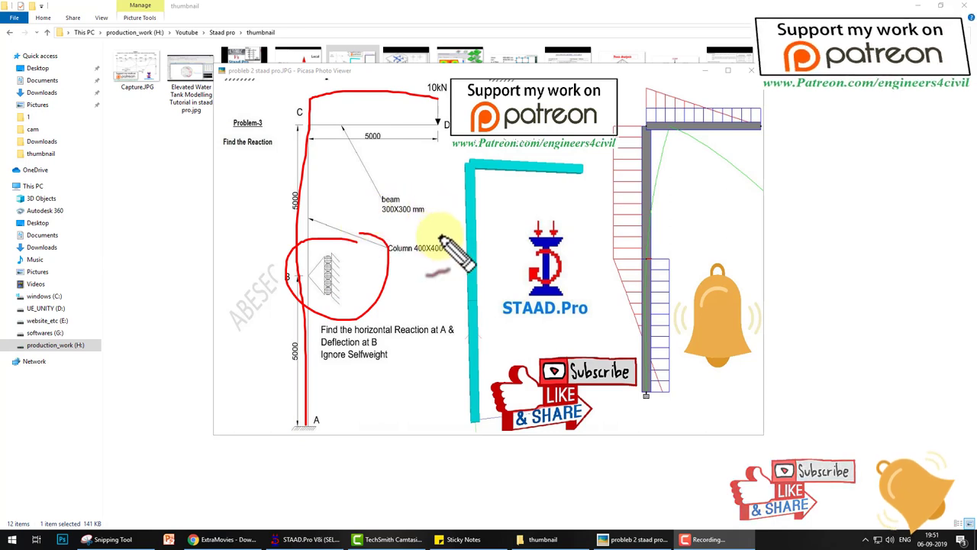
pyautogui.moveTo(278, 113); pyautogui.dragTo(259, 120)
pyautogui.moveTo(413, 314); pyautogui.dragTo(449, 336)
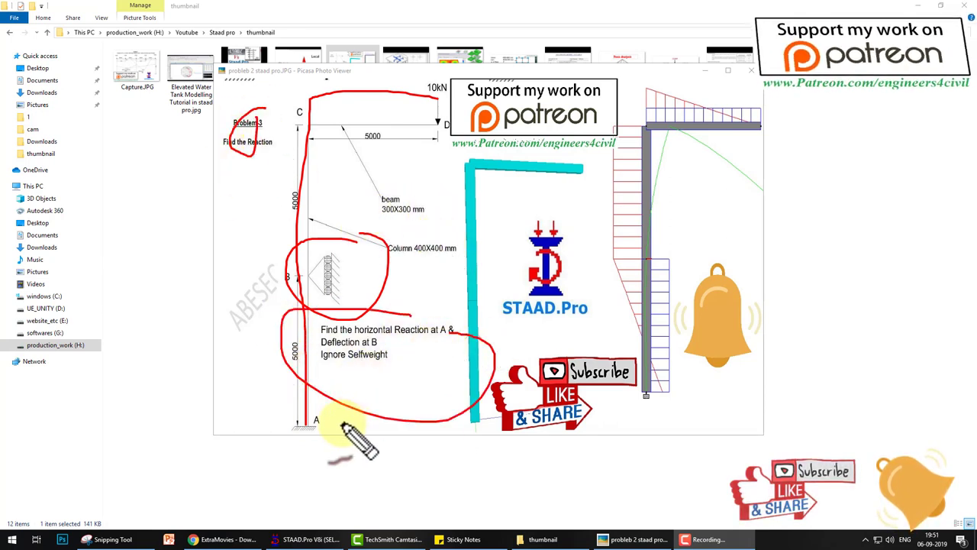
# Mark up support A at the column base, then clear the annotations and return to the STAAD.Pro results.
pyautogui.moveTo(310, 416)
pyautogui.mouseDown()
pyautogui.moveTo(278, 416)
pyautogui.moveTo(276, 474)
pyautogui.moveTo(336, 428)
pyautogui.mouseUp()
pyautogui.moveTo(328, 464)
pyautogui.mouseDown()
pyautogui.moveTo(403, 466)
pyautogui.moveTo(272, 524)
pyautogui.moveTo(207, 525)
pyautogui.moveTo(205, 469)
pyautogui.moveTo(279, 463)
pyautogui.mouseUp()
pyautogui.moveTo(312, 418)
pyautogui.mouseDown()
pyautogui.moveTo(348, 434)
pyautogui.moveTo(252, 428)
pyautogui.moveTo(358, 437)
pyautogui.mouseUp()
pyautogui.press('Escape')
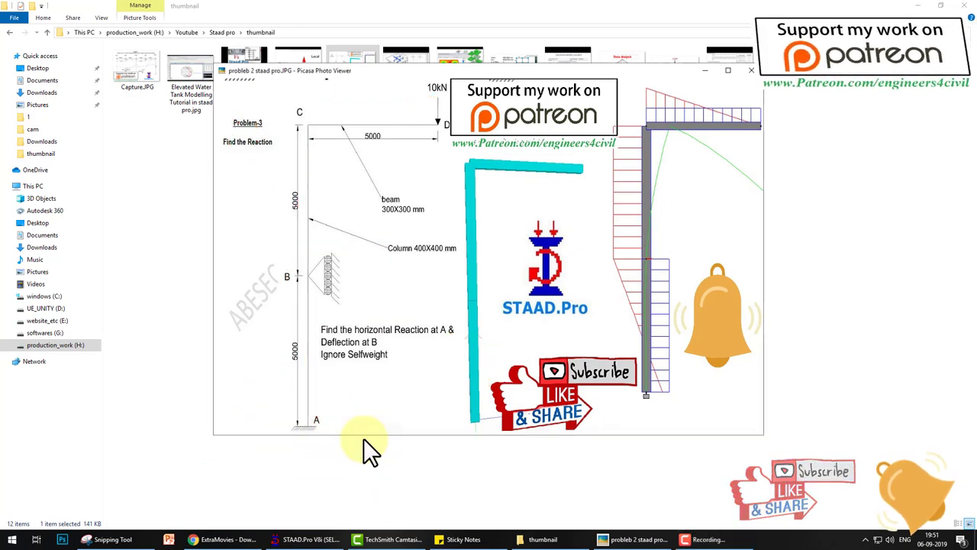
pyautogui.hotkey('alt', 'Tab')
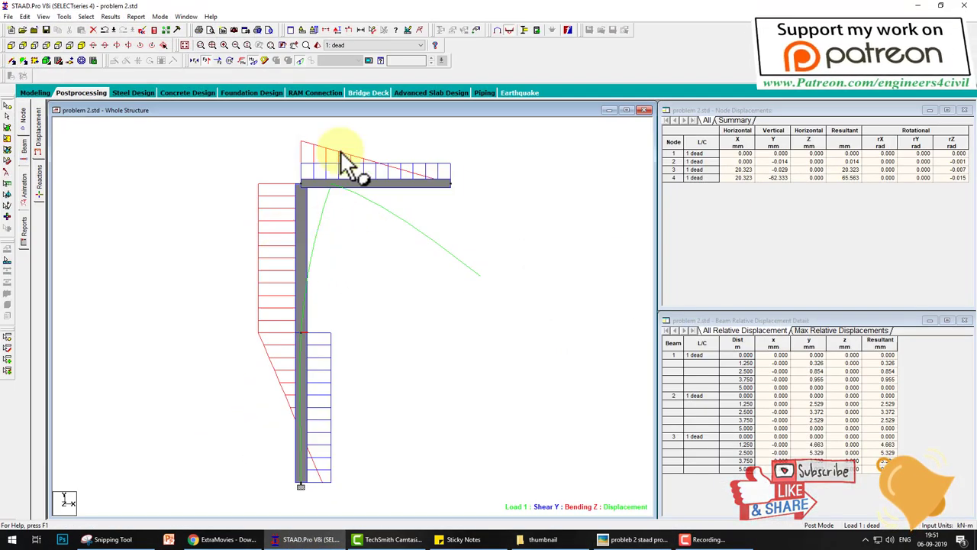
# Return STAAD.Pro to Modeling mode and start saving problem 2.std to a new location.
pyautogui.moveTo(223, 138)
pyautogui.mouseDown()
pyautogui.moveTo(235, 469)
pyautogui.moveTo(255, 487)
pyautogui.moveTo(319, 504)
pyautogui.moveTo(500, 250)
pyautogui.moveTo(255, 170)
pyautogui.mouseUp()
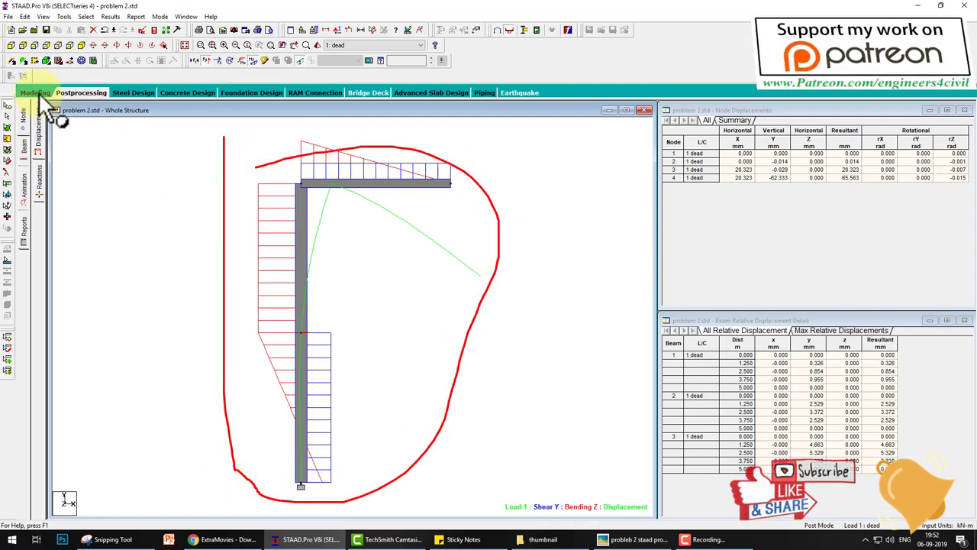
pyautogui.click(34, 92)
pyautogui.click(8, 16)
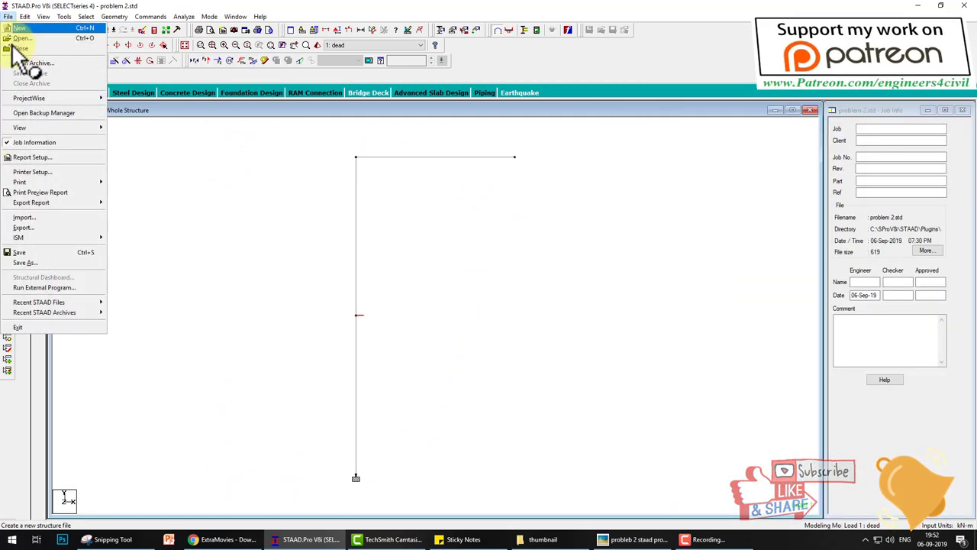
pyautogui.click(26, 262)
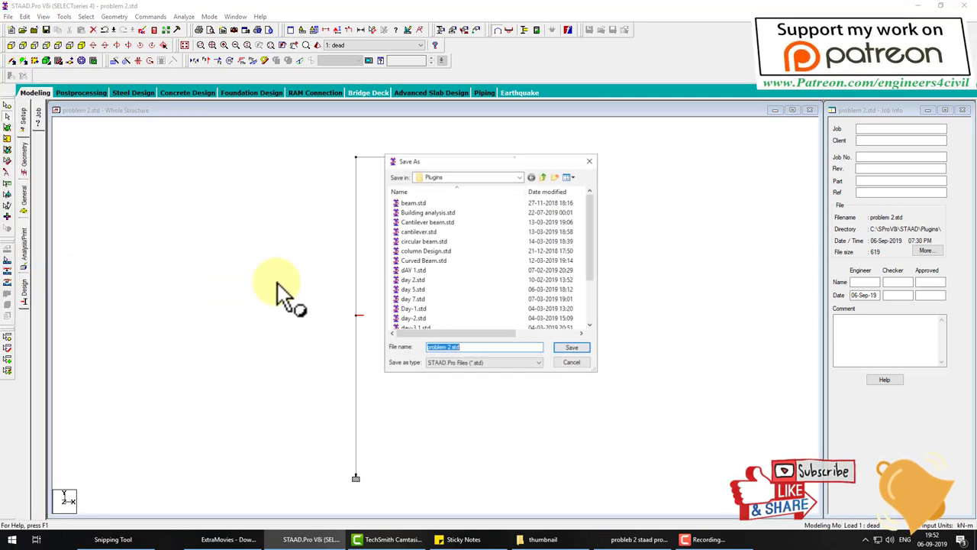
# Browse to the H:\Youtube\Staad pro folder.
pyautogui.click(518, 177)
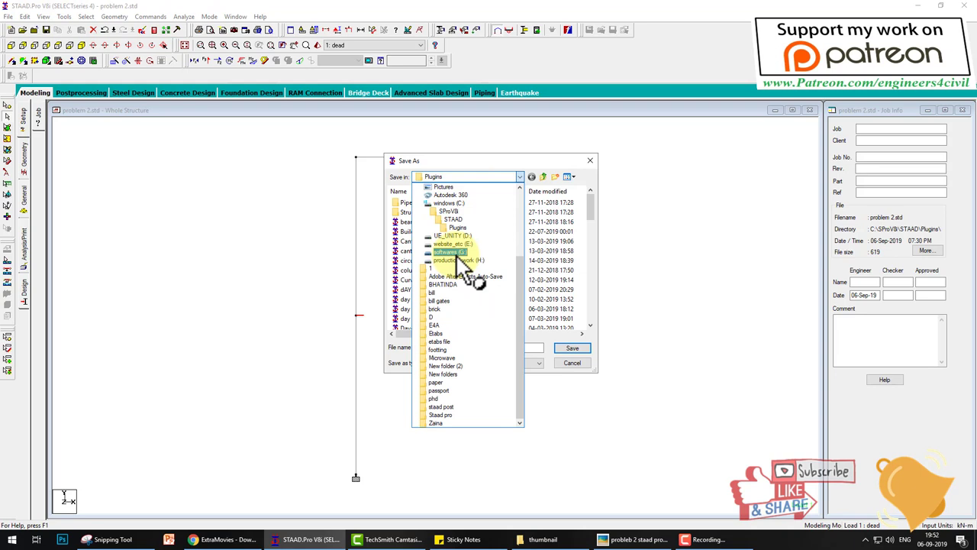
pyautogui.click(451, 251)
pyautogui.click(466, 176)
pyautogui.click(451, 260)
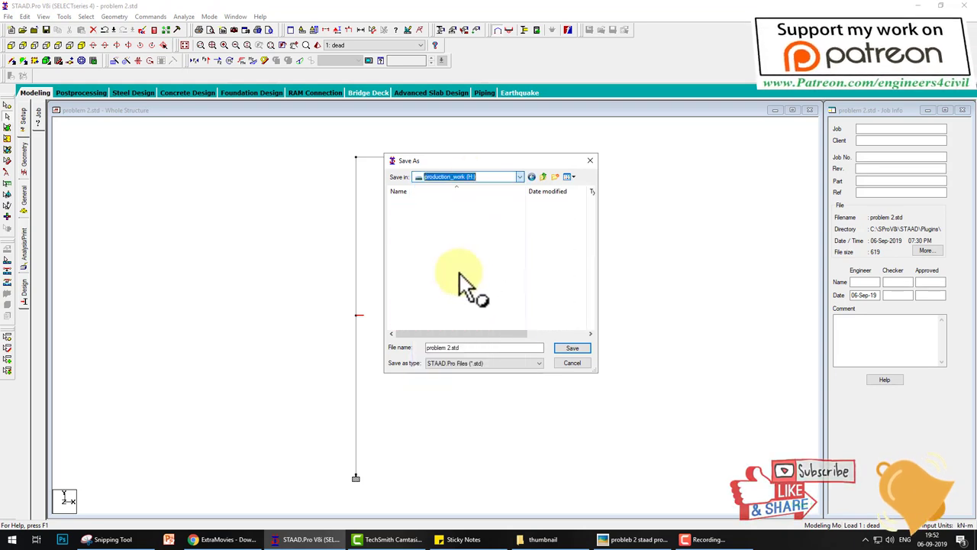
pyautogui.scroll(-2, 448, 305)
pyautogui.click(412, 320)
pyautogui.doubleClick(412, 319)
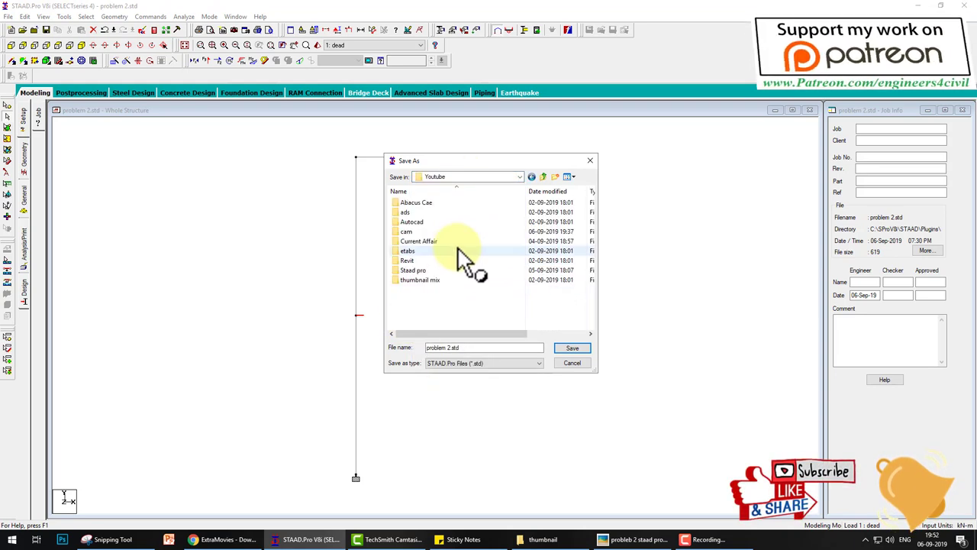
pyautogui.doubleClick(428, 270)
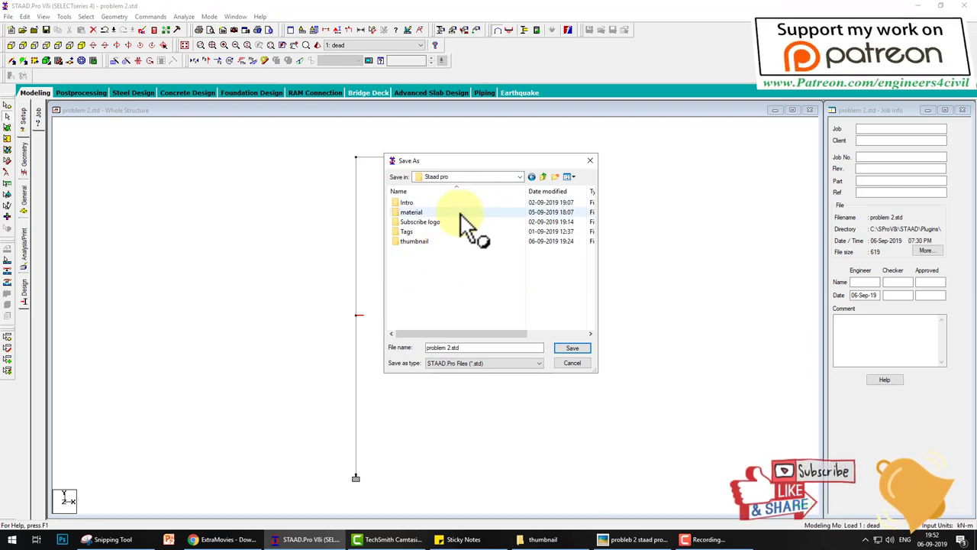
# Create nested folders 'staad files' and 'for footing' and save problem 2.std there.
pyautogui.click(553, 177)
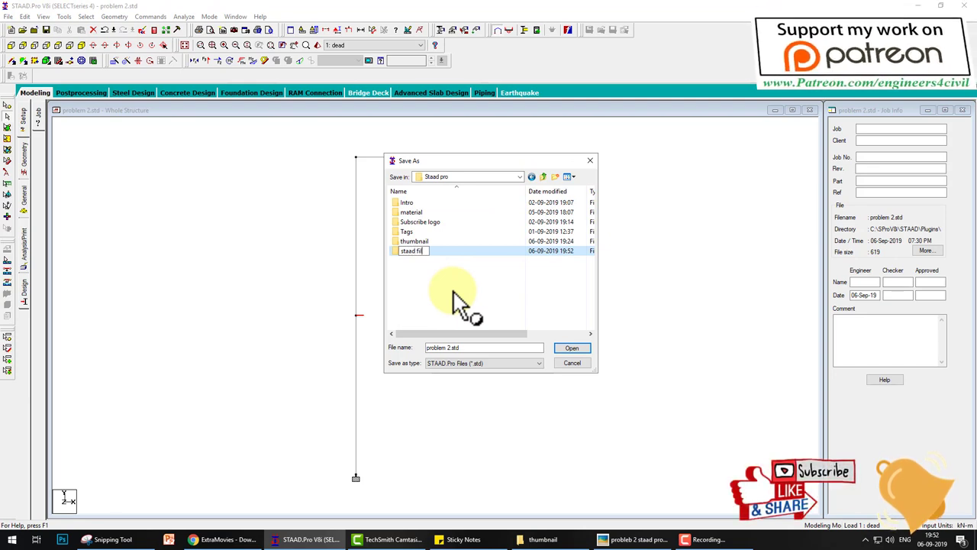
pyautogui.press('Return')
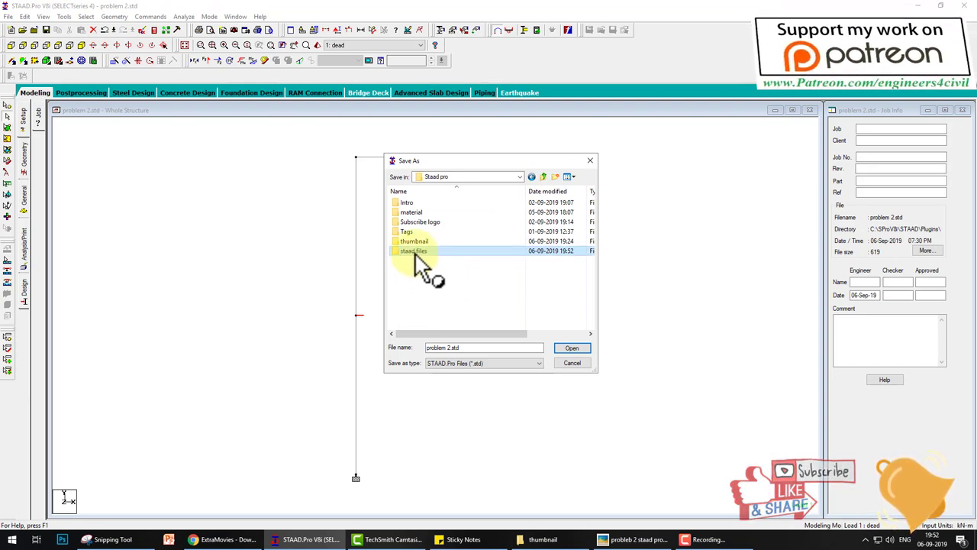
pyautogui.doubleClick(414, 251)
pyautogui.click(555, 177)
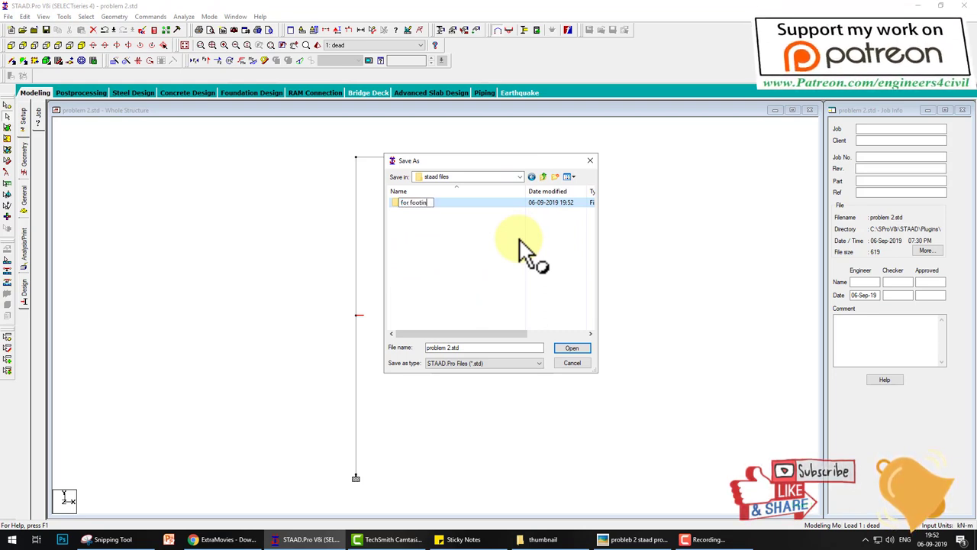
pyautogui.press('Return')
pyautogui.doubleClick(416, 202)
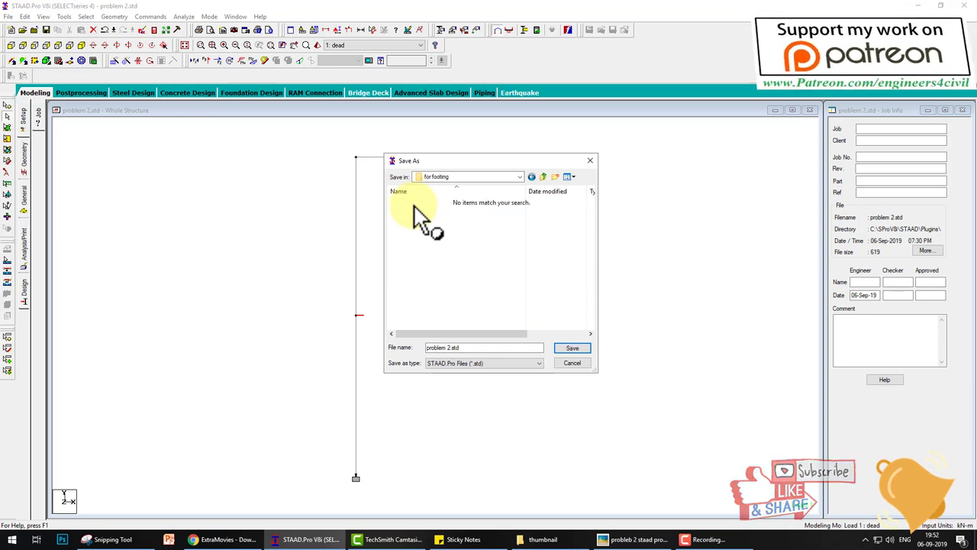
pyautogui.click(579, 351)
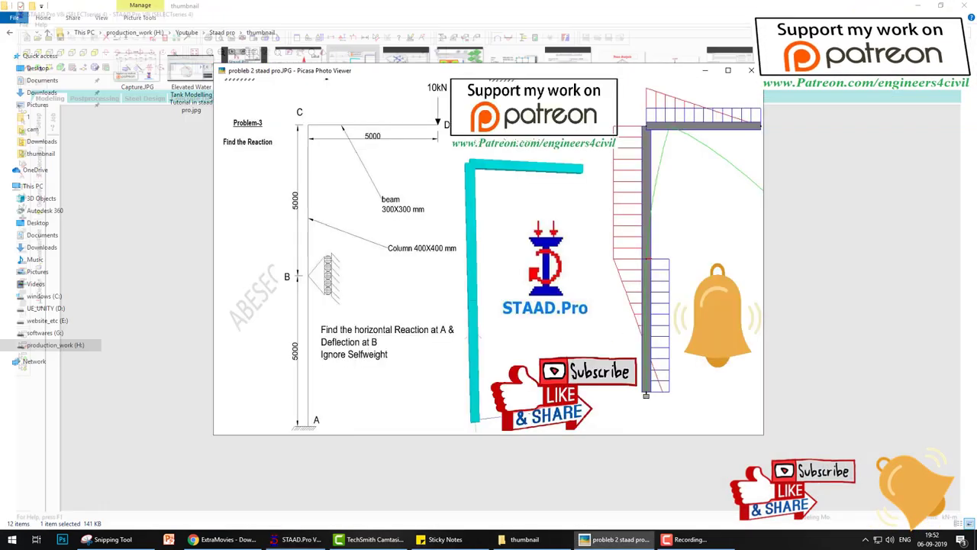
# Show the desktop and launch STAAD.foundation V8i from its shortcut.
pyautogui.press('super+d')
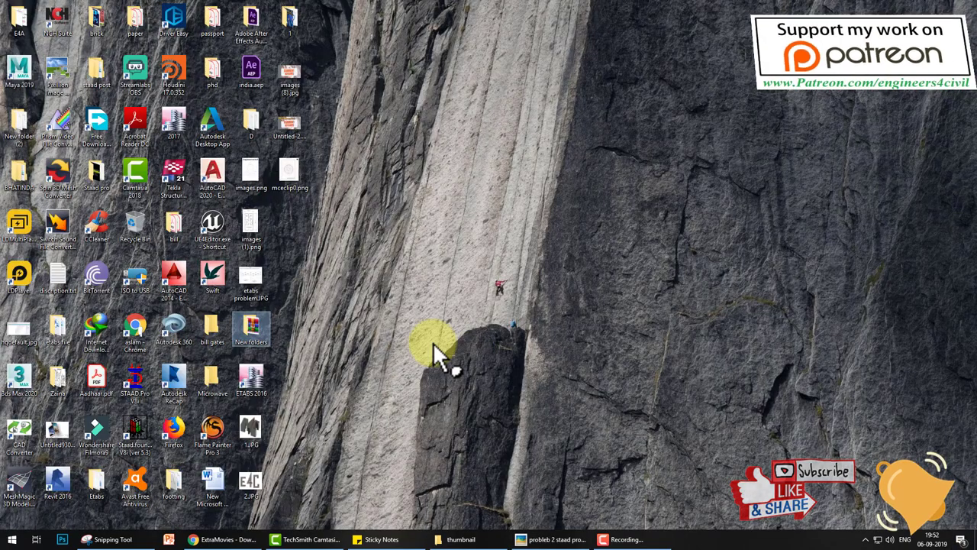
pyautogui.doubleClick(134, 431)
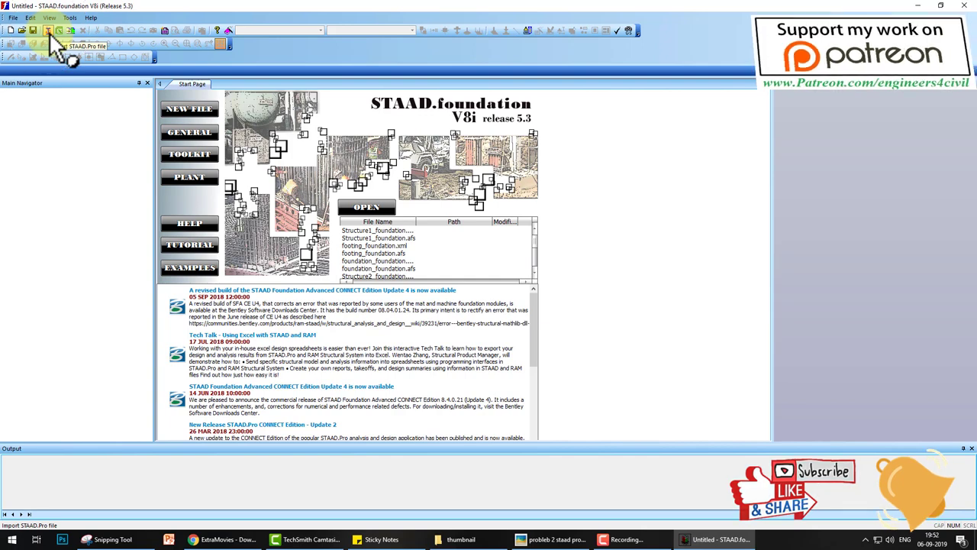
# Import the problem 2.std model from the staad files folder with its supported nodes and DEAD load case.
pyautogui.click(49, 32)
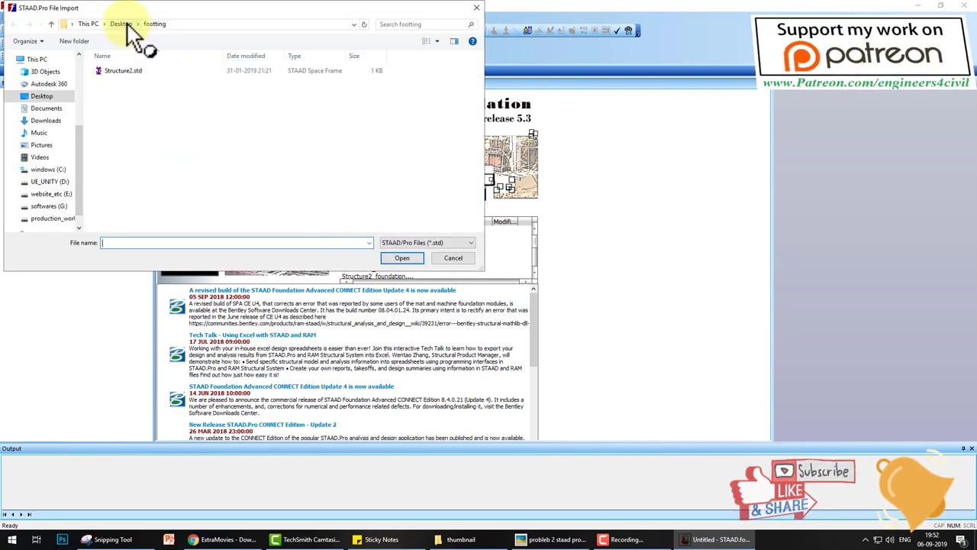
pyautogui.click(192, 25)
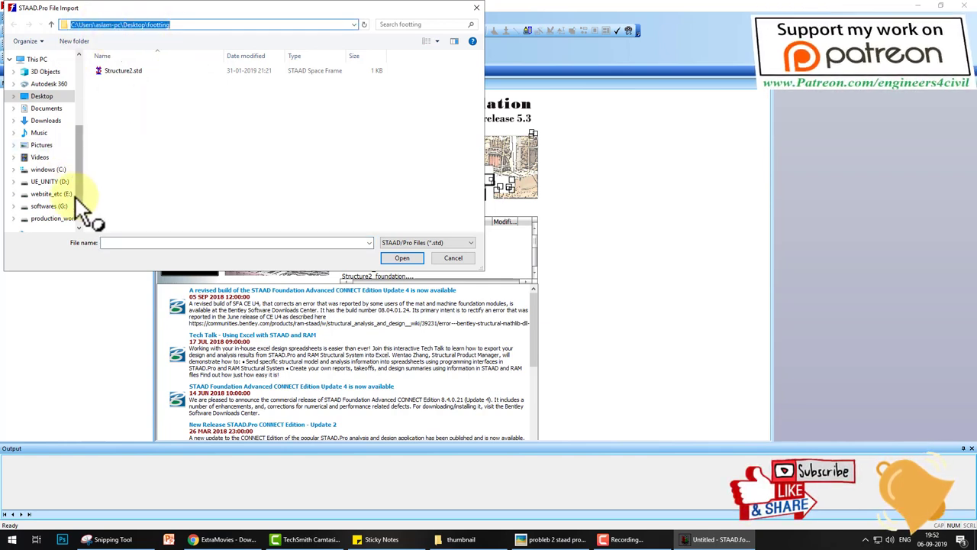
pyautogui.click(53, 218)
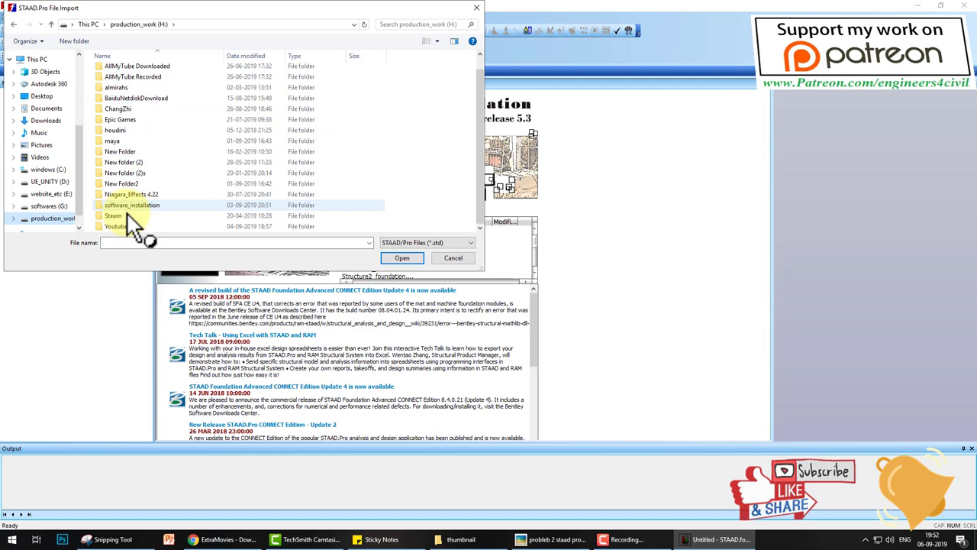
pyautogui.doubleClick(125, 229)
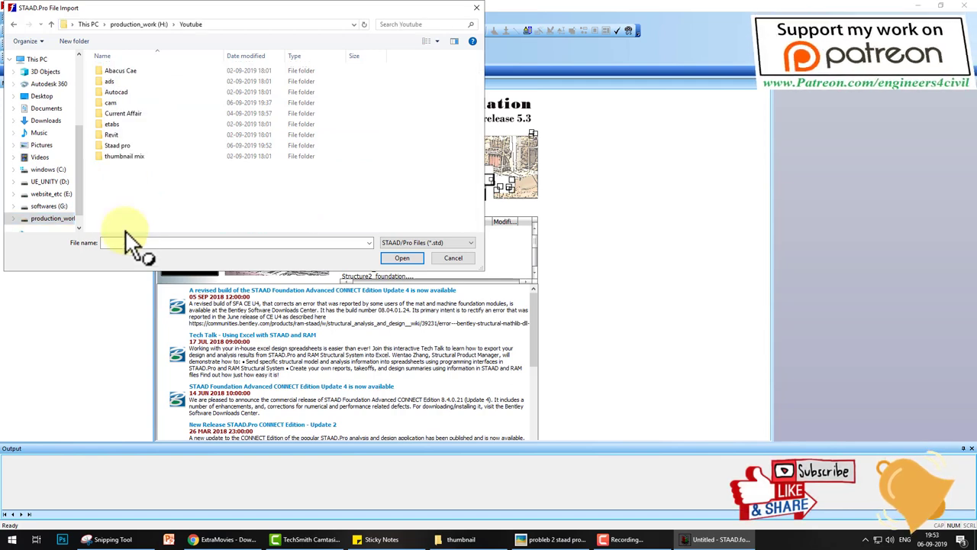
pyautogui.doubleClick(128, 147)
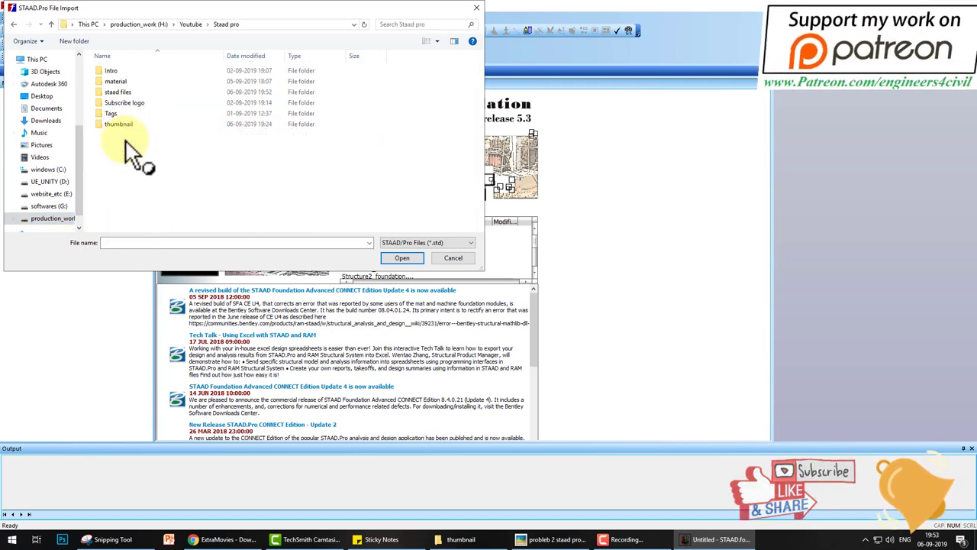
pyautogui.click(128, 92)
pyautogui.doubleClick(130, 93)
pyautogui.doubleClick(125, 71)
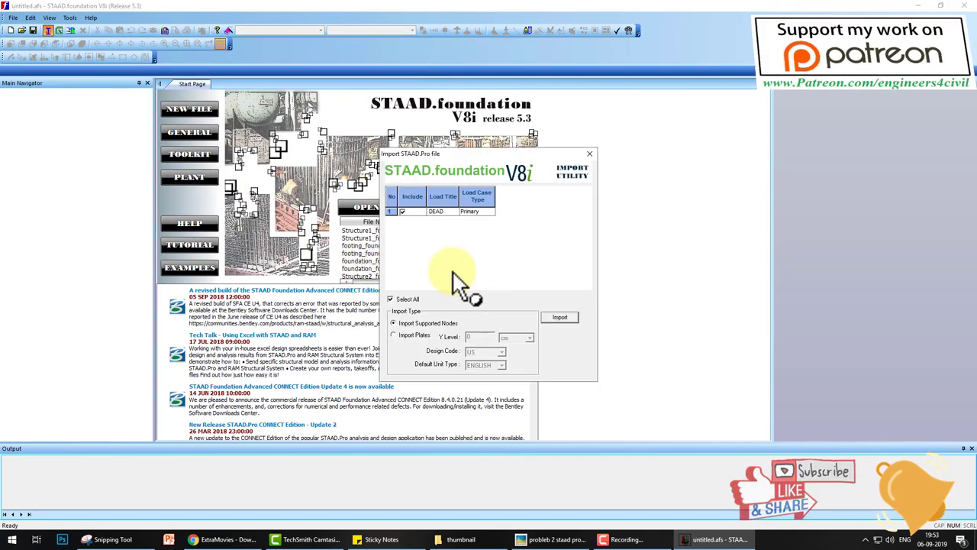
pyautogui.moveTo(512, 195)
pyautogui.mouseDown()
pyautogui.moveTo(492, 172)
pyautogui.moveTo(399, 251)
pyautogui.moveTo(499, 265)
pyautogui.moveTo(505, 189)
pyautogui.mouseUp()
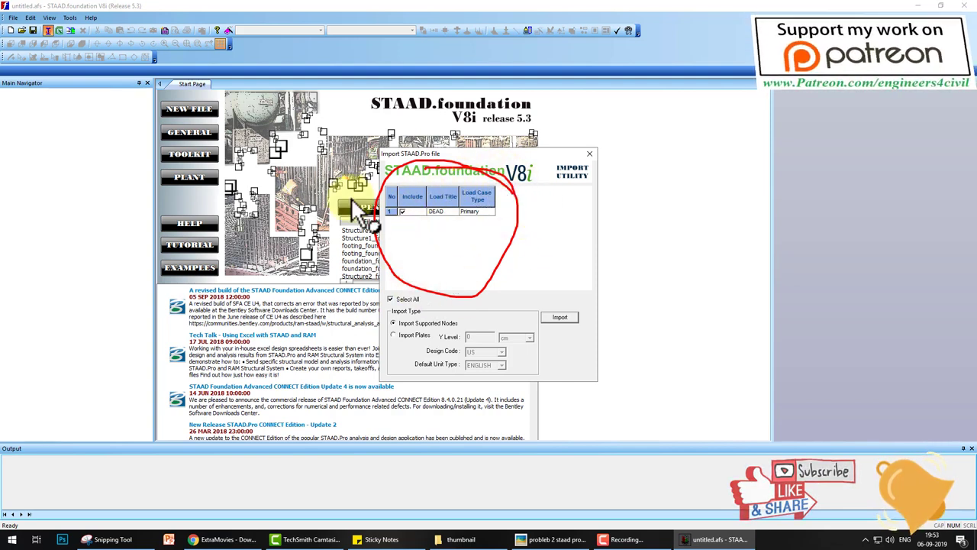
pyautogui.click(559, 317)
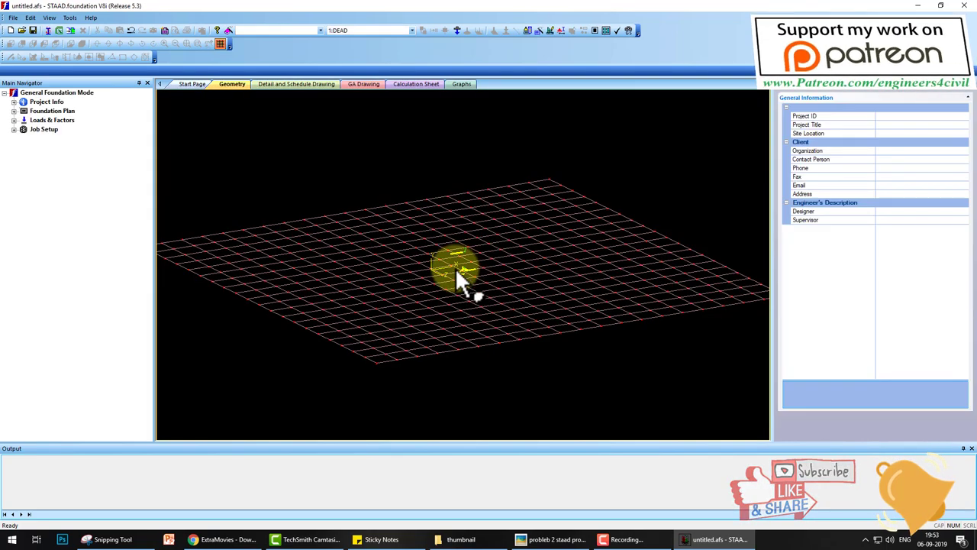
# Create a new job named 'isolated' of type Isolated using the Indian design code.
pyautogui.moveTo(461, 271); pyautogui.dragTo(495, 268)
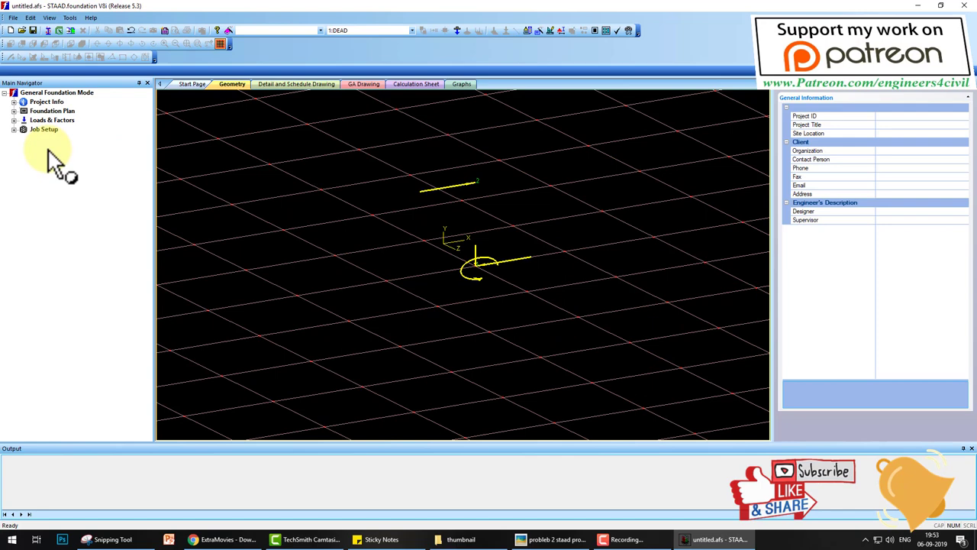
pyautogui.click(14, 130)
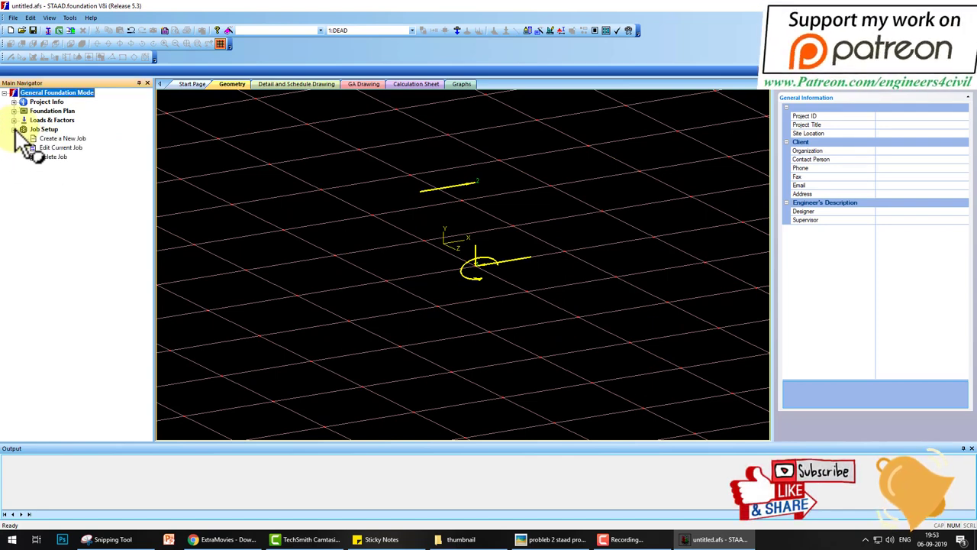
pyautogui.click(63, 139)
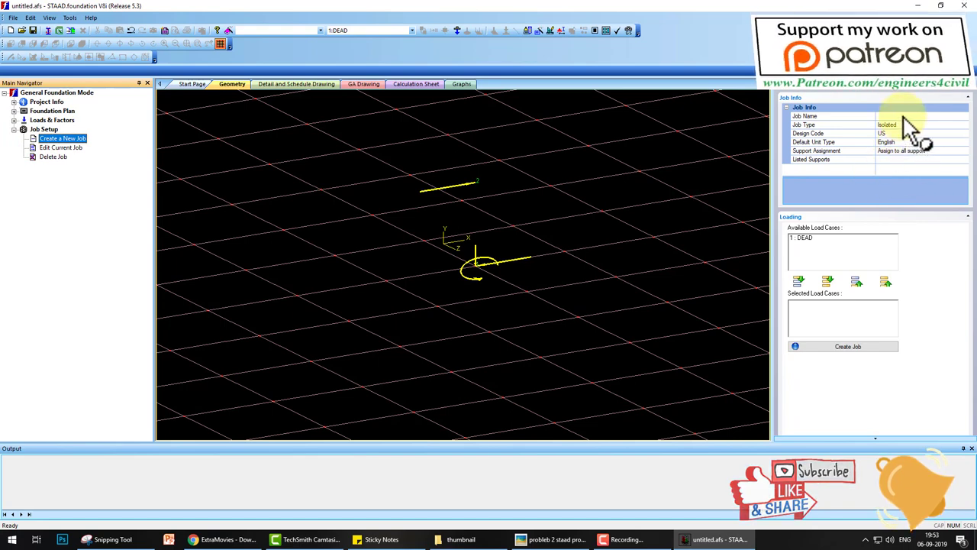
pyautogui.click(903, 116)
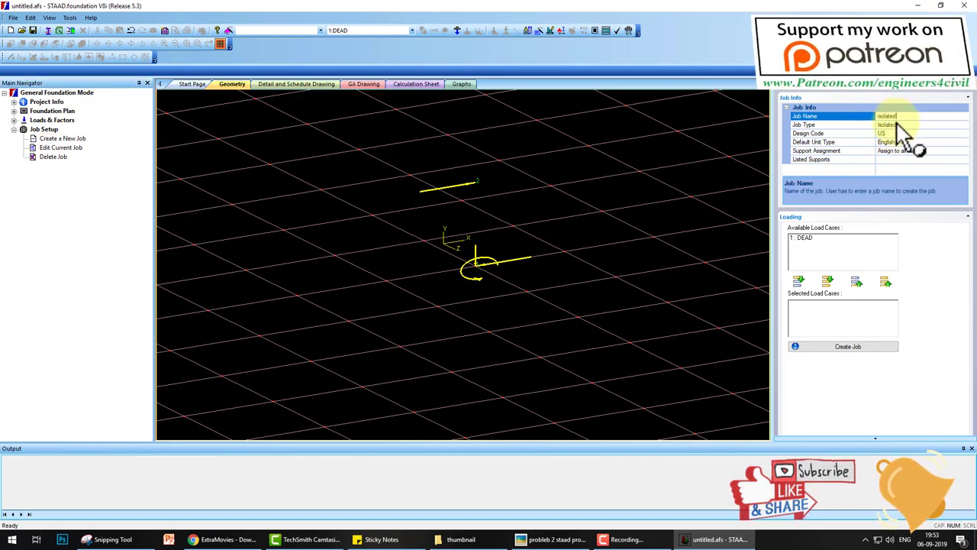
pyautogui.click(944, 134)
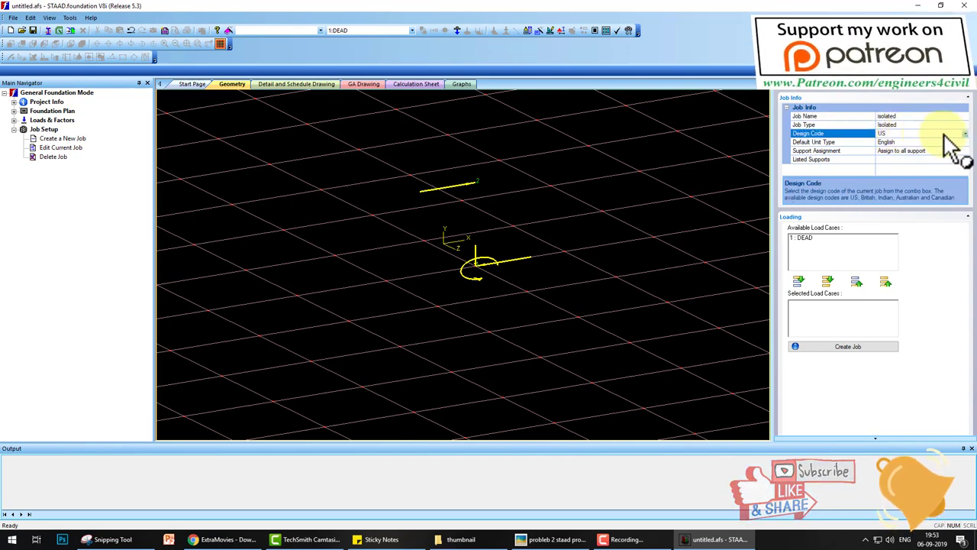
pyautogui.click(965, 134)
pyautogui.click(901, 160)
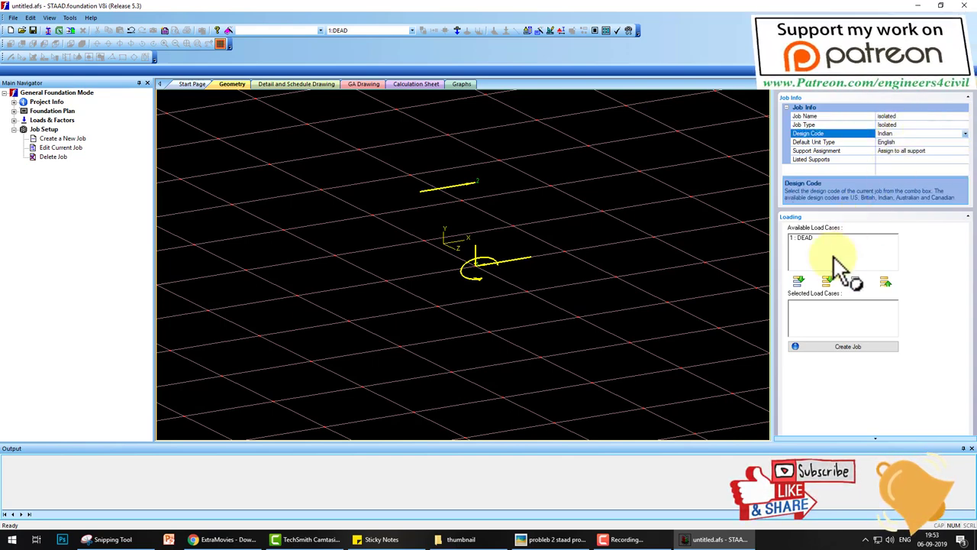
pyautogui.moveTo(807, 229)
pyautogui.mouseDown()
pyautogui.moveTo(831, 225)
pyautogui.moveTo(822, 239)
pyautogui.moveTo(832, 324)
pyautogui.mouseUp()
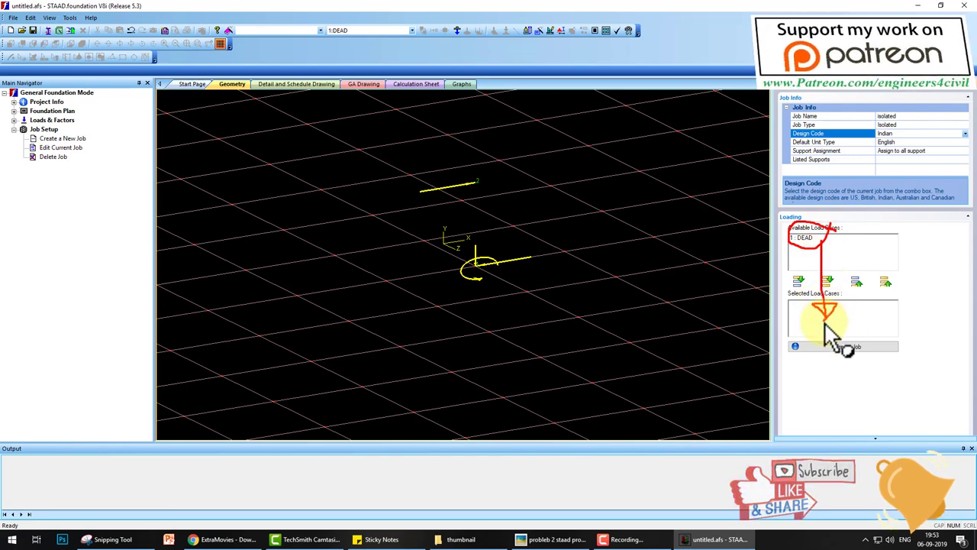
# Add load case 1:DEAD to the job and create it.
pyautogui.press('Escape')
pyautogui.click(829, 283)
pyautogui.click(846, 346)
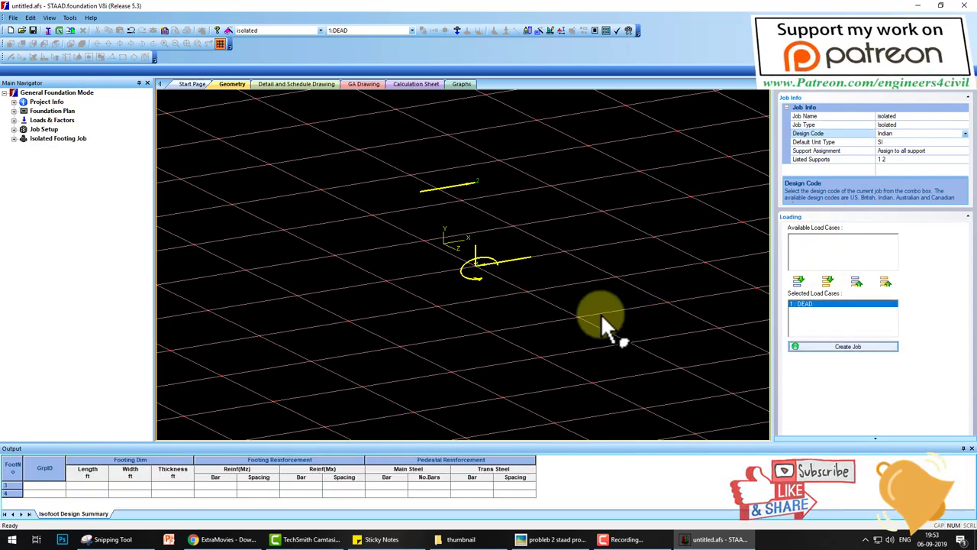
# Show the job's Concrete & Rebar parameters: 4 ksi concrete and 60 ksi steel.
pyautogui.click(14, 139)
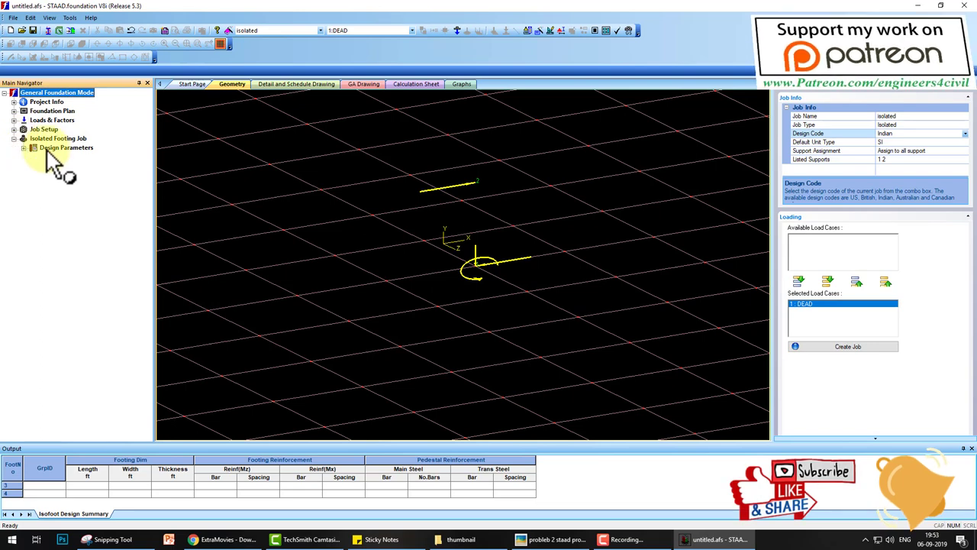
pyautogui.click(23, 147)
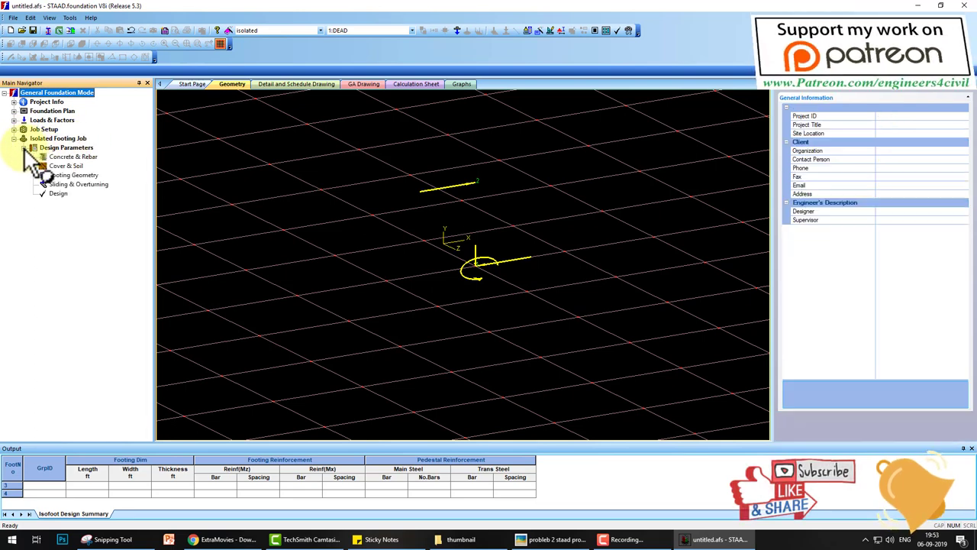
pyautogui.click(71, 158)
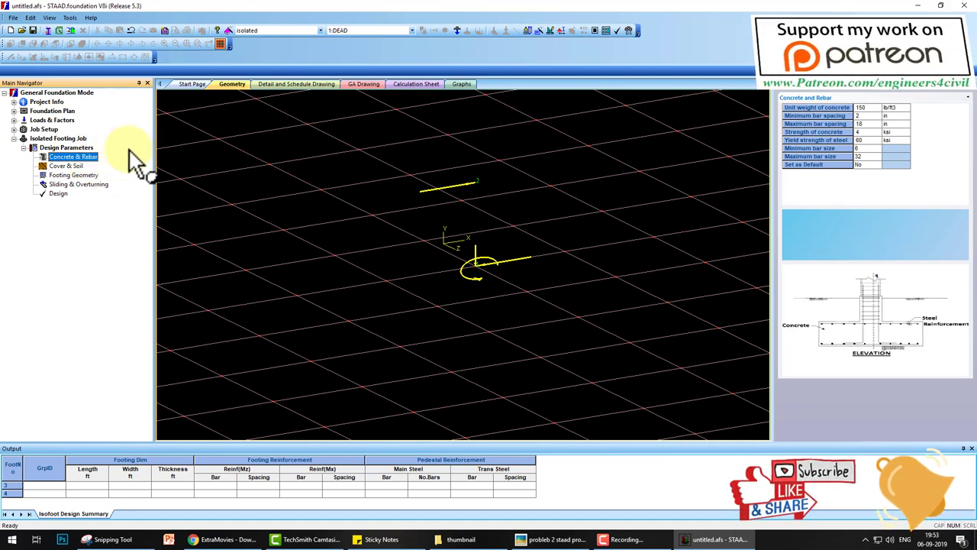
pyautogui.moveTo(130, 149)
pyautogui.mouseDown()
pyautogui.moveTo(49, 164)
pyautogui.moveTo(698, 116)
pyautogui.moveTo(855, 123)
pyautogui.moveTo(927, 273)
pyautogui.moveTo(888, 134)
pyautogui.mouseUp()
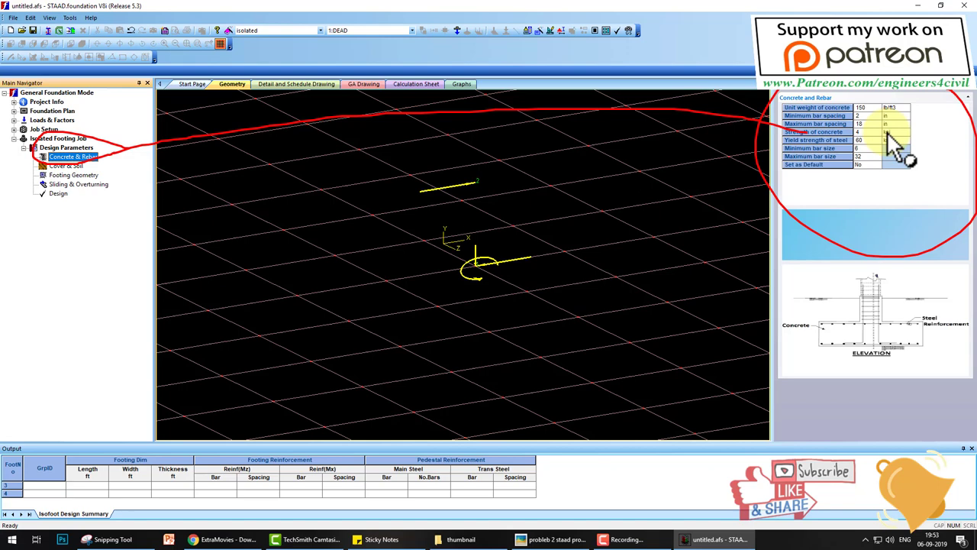
pyautogui.press('Escape')
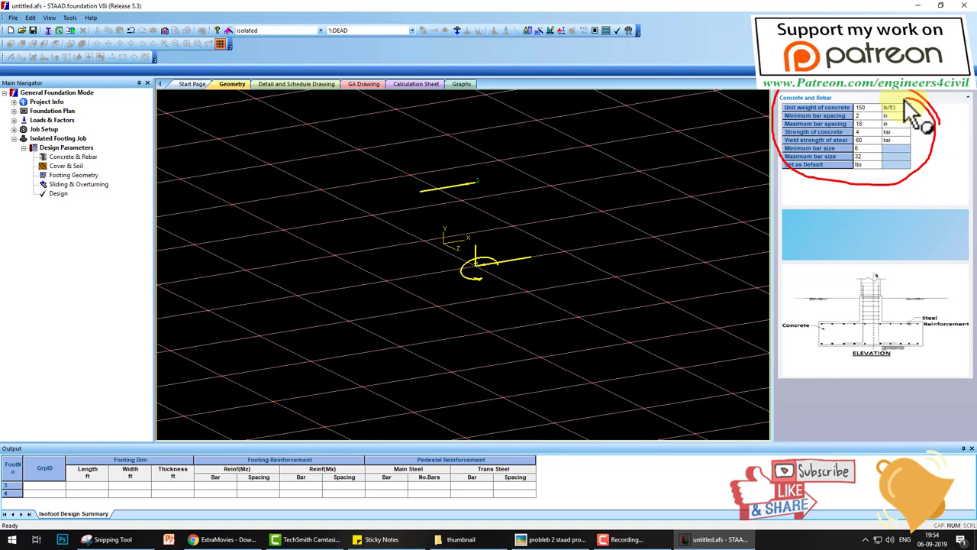
# Review the Cover & Soil data and the footing geometry limits, 40 in minimum to 500 in maximum length.
pyautogui.click(72, 167)
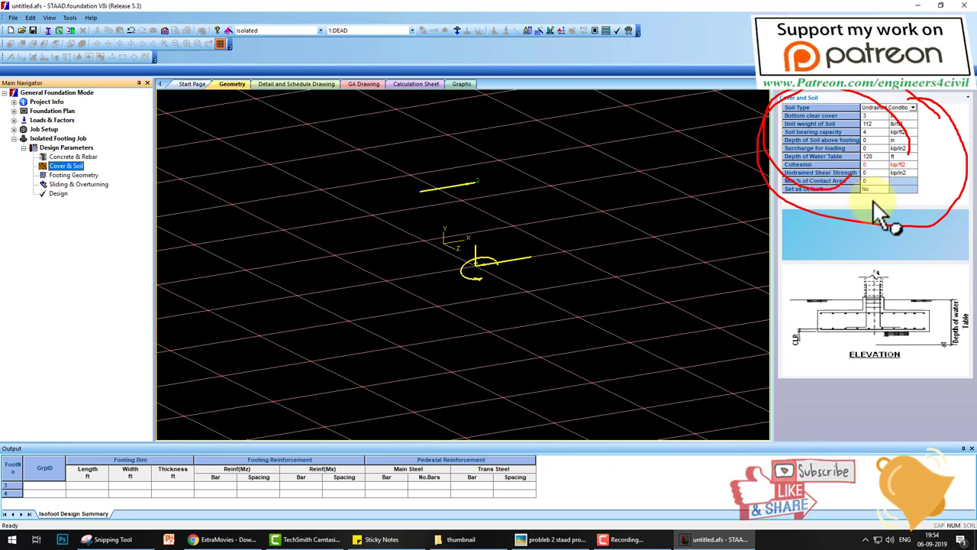
pyautogui.click(80, 176)
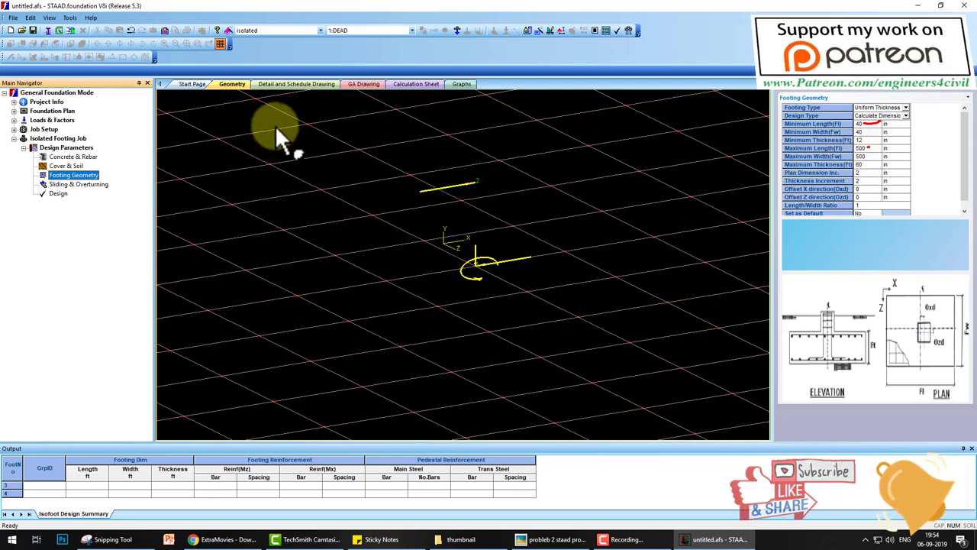
pyautogui.moveTo(285, 127)
pyautogui.mouseDown()
pyautogui.moveTo(296, 149)
pyautogui.moveTo(328, 132)
pyautogui.moveTo(353, 142)
pyautogui.moveTo(369, 143)
pyautogui.mouseUp()
pyautogui.moveTo(225, 227)
pyautogui.mouseDown()
pyautogui.moveTo(419, 226)
pyautogui.moveTo(442, 362)
pyautogui.moveTo(159, 382)
pyautogui.moveTo(245, 226)
pyautogui.mouseUp()
pyautogui.moveTo(197, 182)
pyautogui.mouseDown()
pyautogui.moveTo(202, 204)
pyautogui.moveTo(404, 188)
pyautogui.mouseUp()
pyautogui.moveTo(402, 102); pyautogui.dragTo(386, 167)
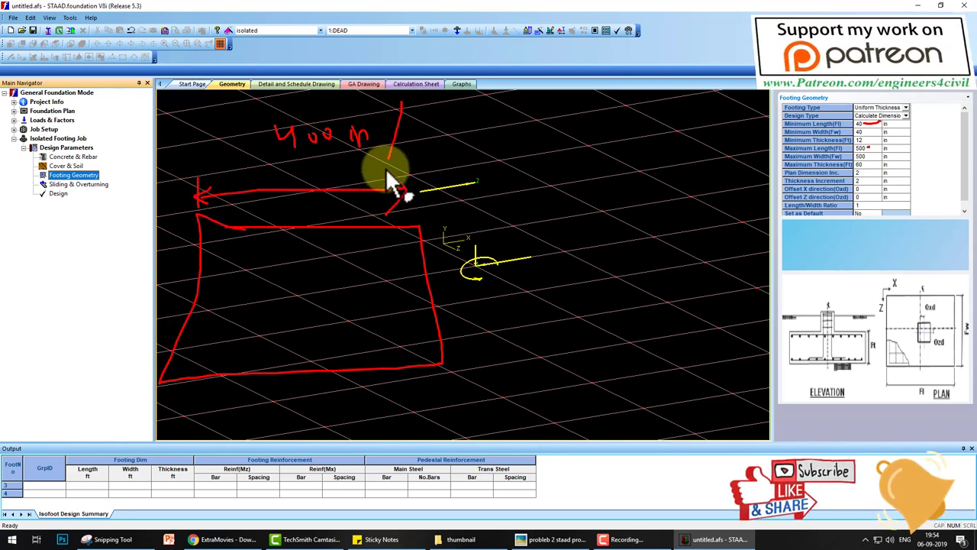
pyautogui.moveTo(442, 135)
pyautogui.mouseDown()
pyautogui.moveTo(455, 160)
pyautogui.moveTo(445, 158)
pyautogui.moveTo(479, 143)
pyautogui.moveTo(519, 153)
pyautogui.moveTo(545, 132)
pyautogui.moveTo(575, 153)
pyautogui.mouseUp()
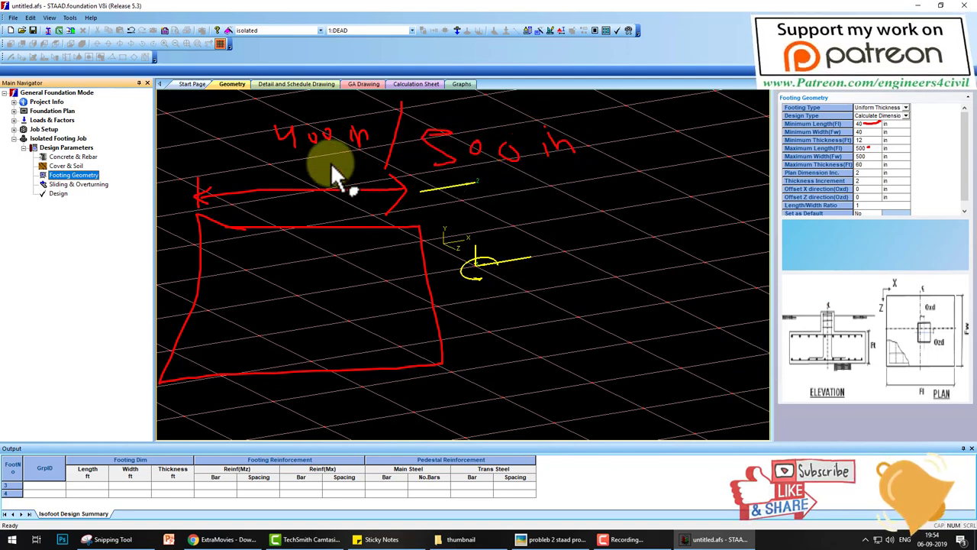
pyautogui.moveTo(282, 155)
pyautogui.mouseDown()
pyautogui.moveTo(422, 155)
pyautogui.moveTo(388, 105)
pyautogui.moveTo(236, 114)
pyautogui.moveTo(281, 191)
pyautogui.mouseUp()
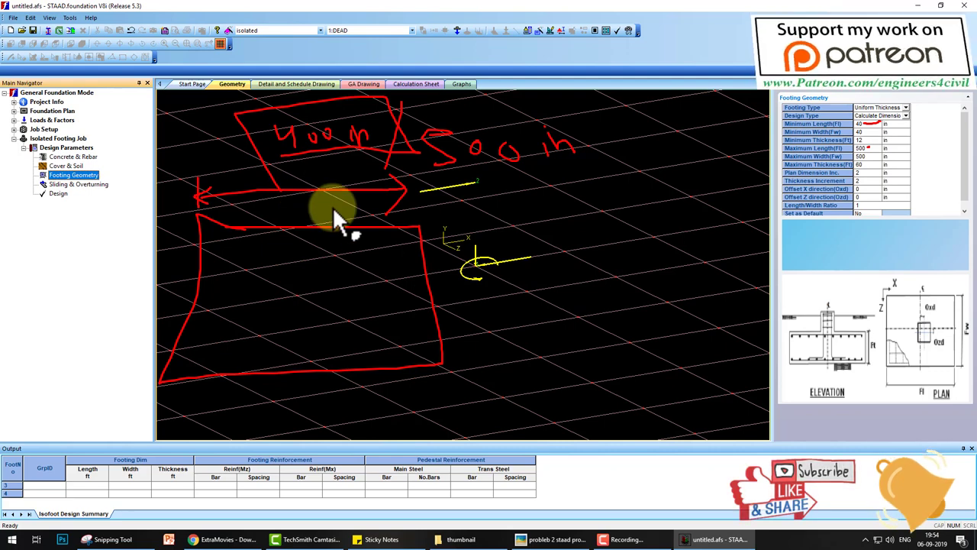
pyautogui.press('Escape')
pyautogui.moveTo(885, 145); pyautogui.dragTo(883, 130)
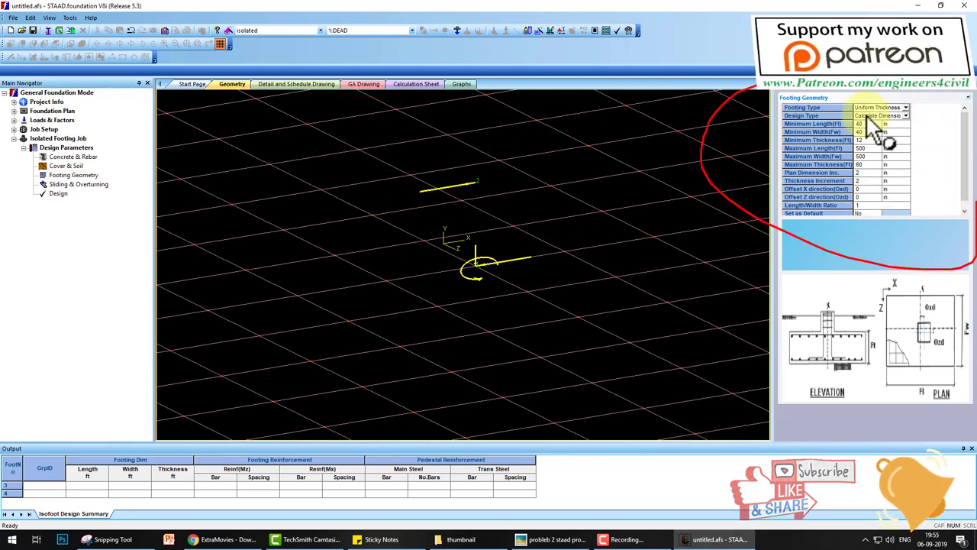
pyautogui.press('Escape')
# Check sliding/overturning factors, then run the design: footing 1 is 7.33 × 7.33 × 1.00 ft.
pyautogui.click(80, 185)
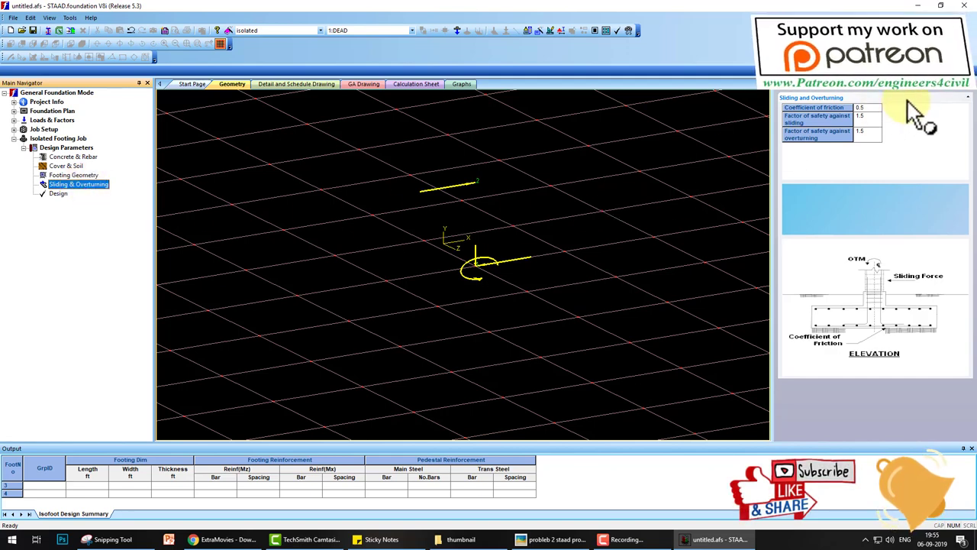
pyautogui.moveTo(909, 99)
pyautogui.mouseDown()
pyautogui.moveTo(756, 70)
pyautogui.moveTo(747, 153)
pyautogui.mouseUp()
pyautogui.press('Escape')
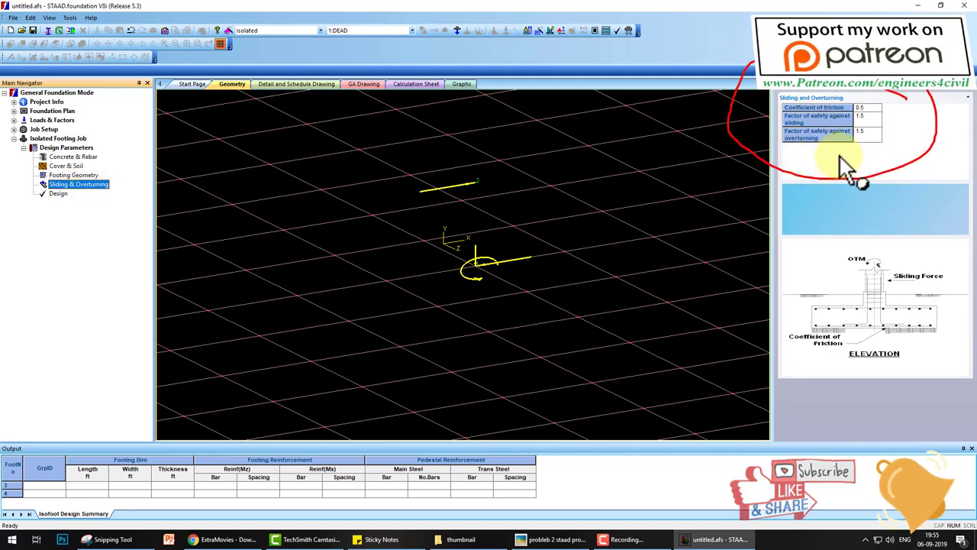
pyautogui.click(59, 194)
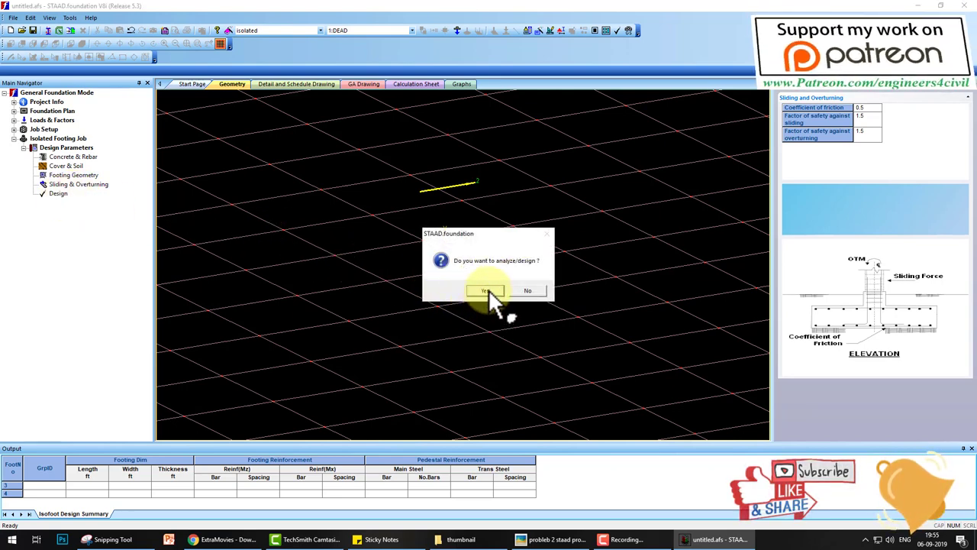
pyautogui.click(487, 291)
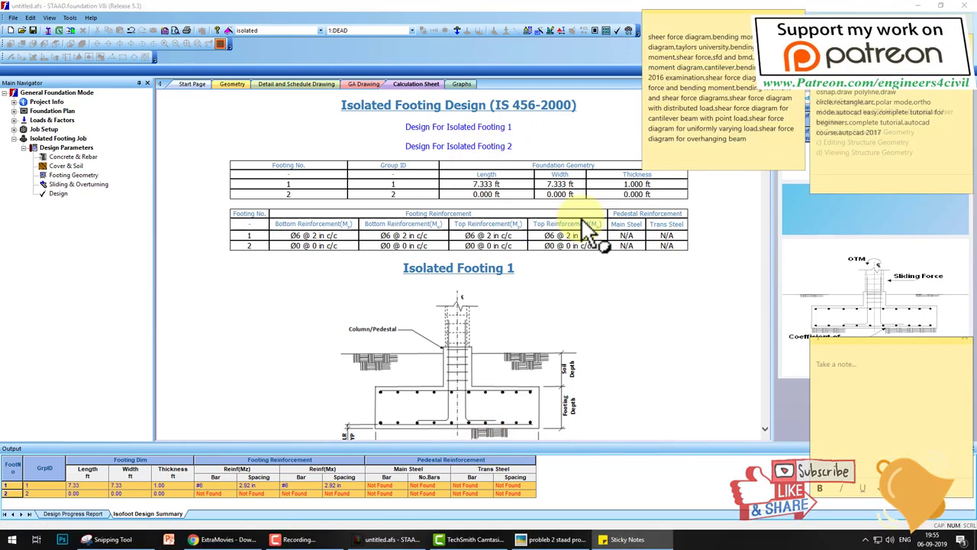
# Read the Isolated Footing 1 calculation sheet to its end and print it.
pyautogui.click(573, 266)
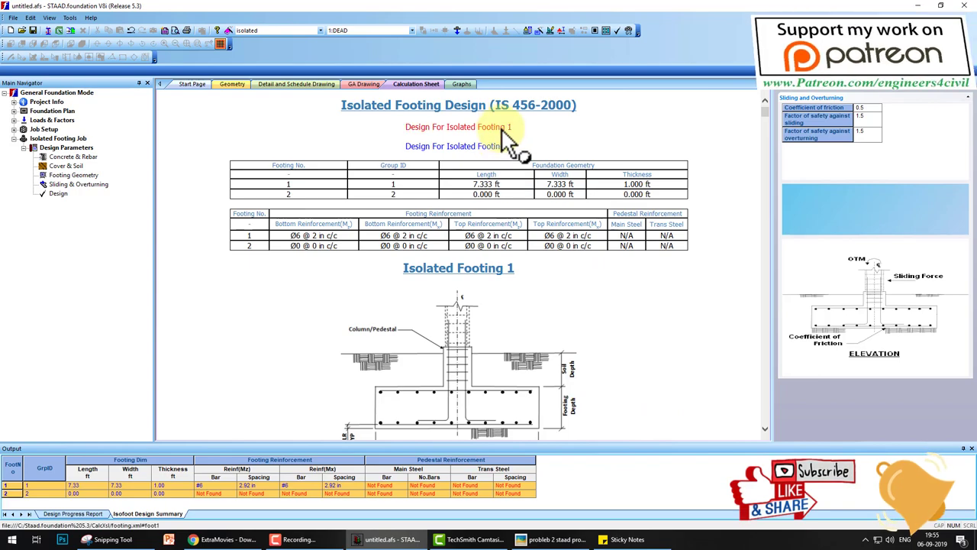
pyautogui.click(500, 129)
pyautogui.scroll(-15, 526, 204)
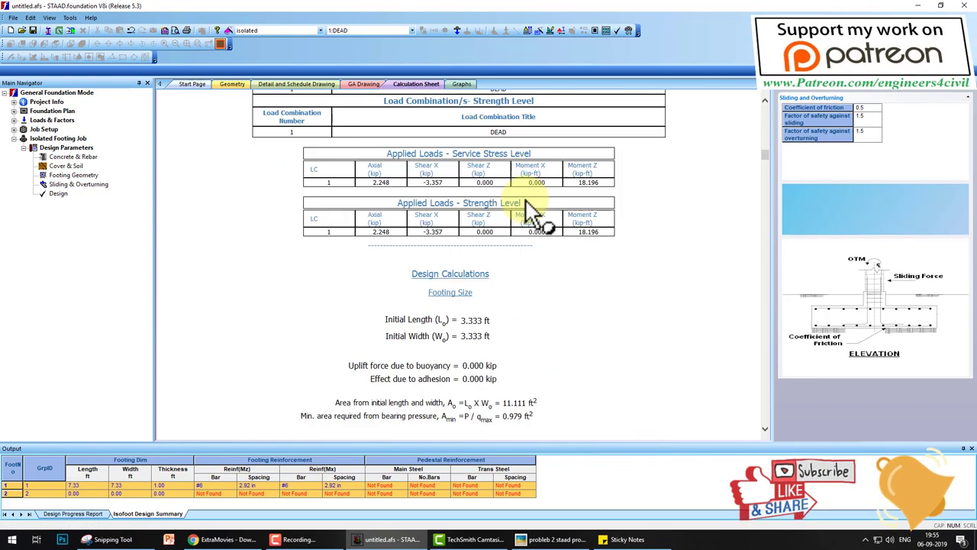
pyautogui.scroll(-20, 531, 206)
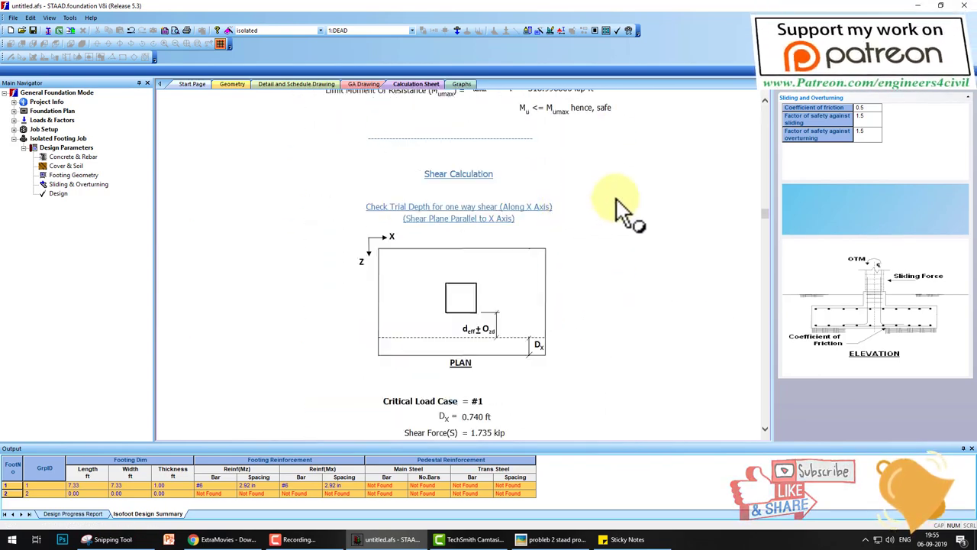
pyautogui.moveTo(764, 217); pyautogui.dragTo(760, 441)
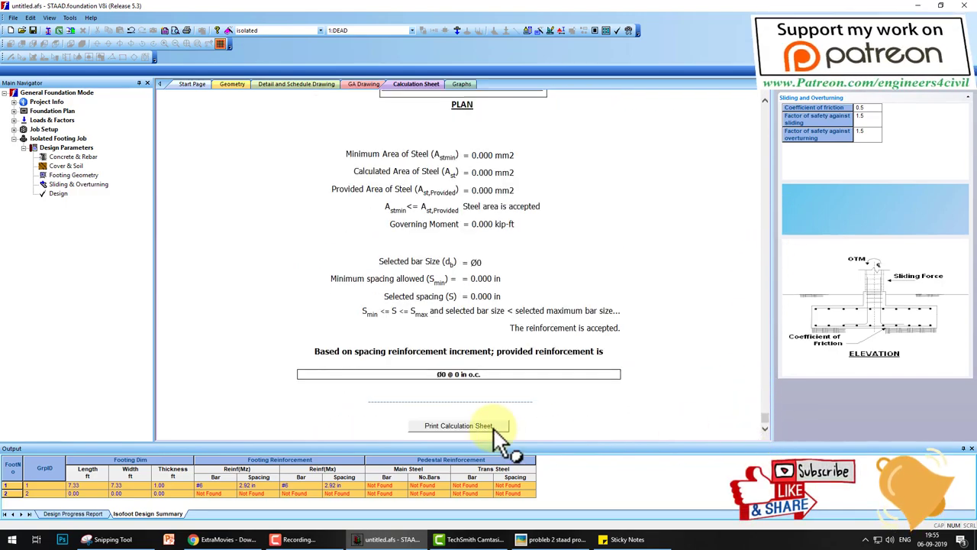
pyautogui.click(495, 427)
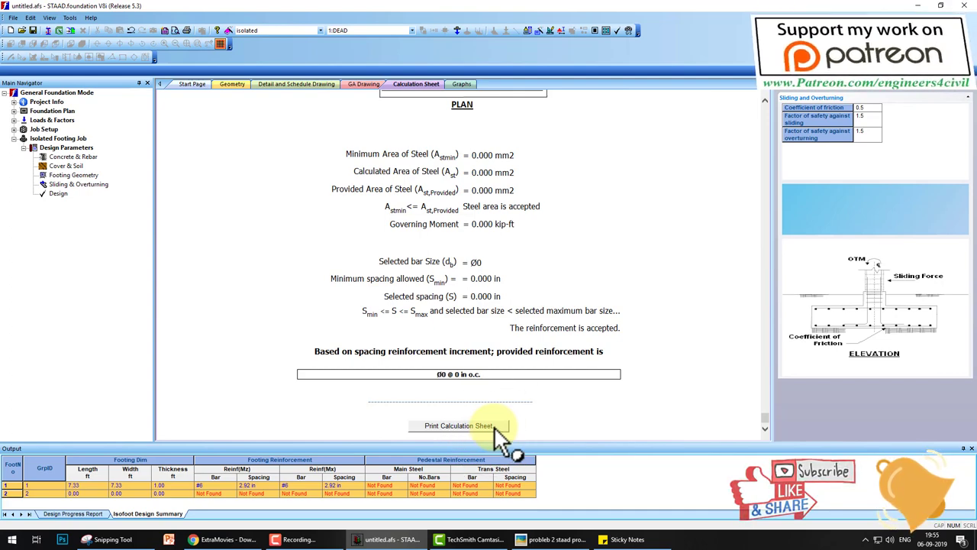
pyautogui.click(360, 85)
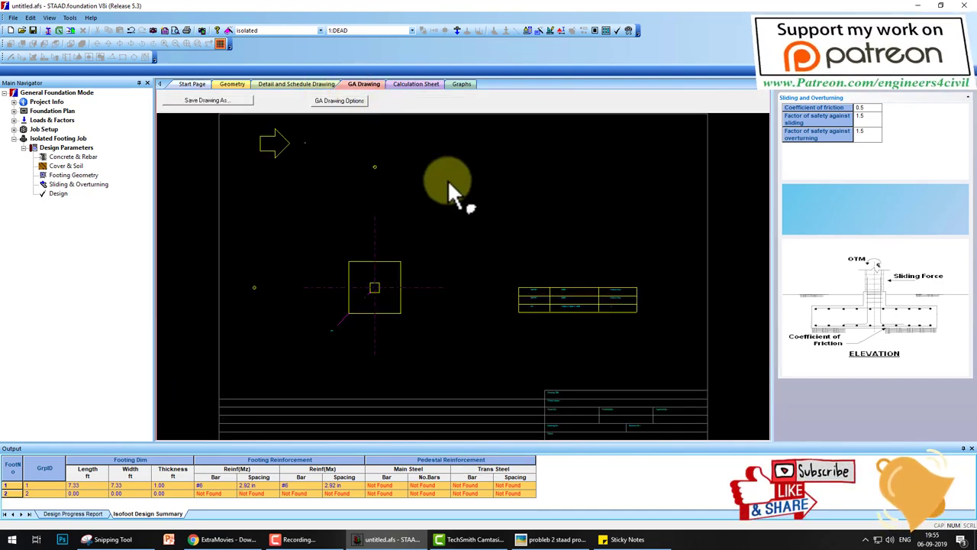
pyautogui.moveTo(414, 150)
pyautogui.mouseDown()
pyautogui.moveTo(258, 308)
pyautogui.moveTo(420, 365)
pyautogui.moveTo(347, 162)
pyautogui.moveTo(388, 163)
pyautogui.mouseUp()
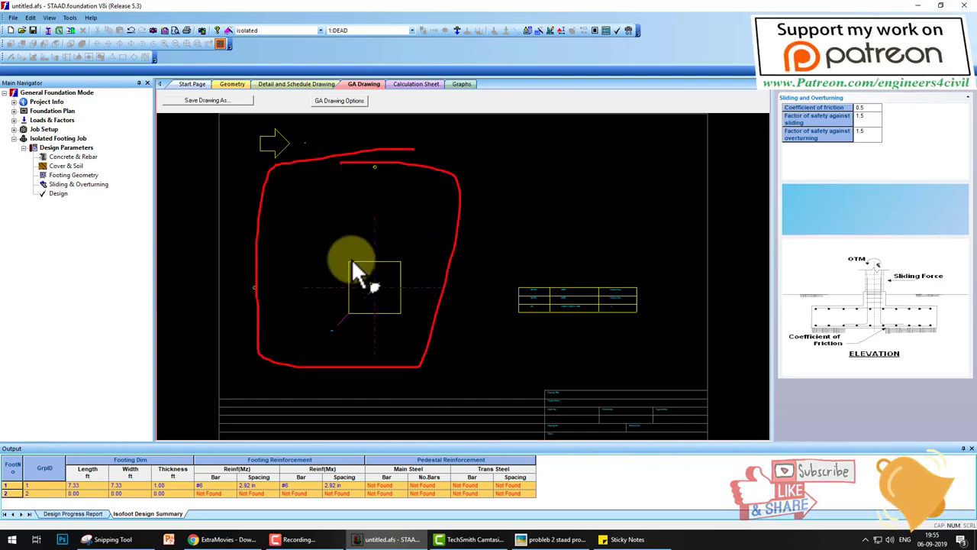
pyautogui.moveTo(351, 258)
pyautogui.mouseDown()
pyautogui.moveTo(346, 310)
pyautogui.moveTo(399, 320)
pyautogui.moveTo(389, 261)
pyautogui.moveTo(354, 269)
pyautogui.moveTo(373, 285)
pyautogui.mouseUp()
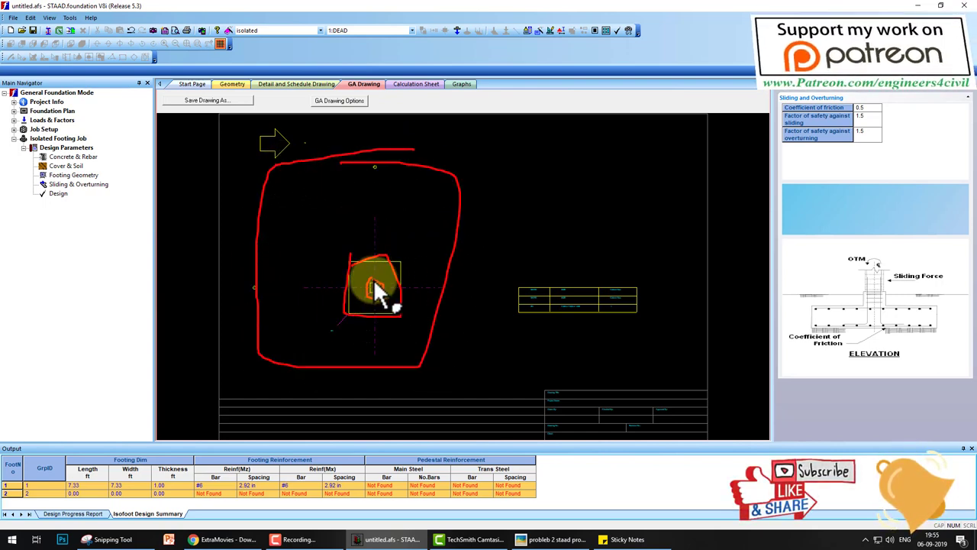
pyautogui.moveTo(492, 257)
pyautogui.mouseDown()
pyautogui.moveTo(496, 312)
pyautogui.moveTo(504, 266)
pyautogui.mouseUp()
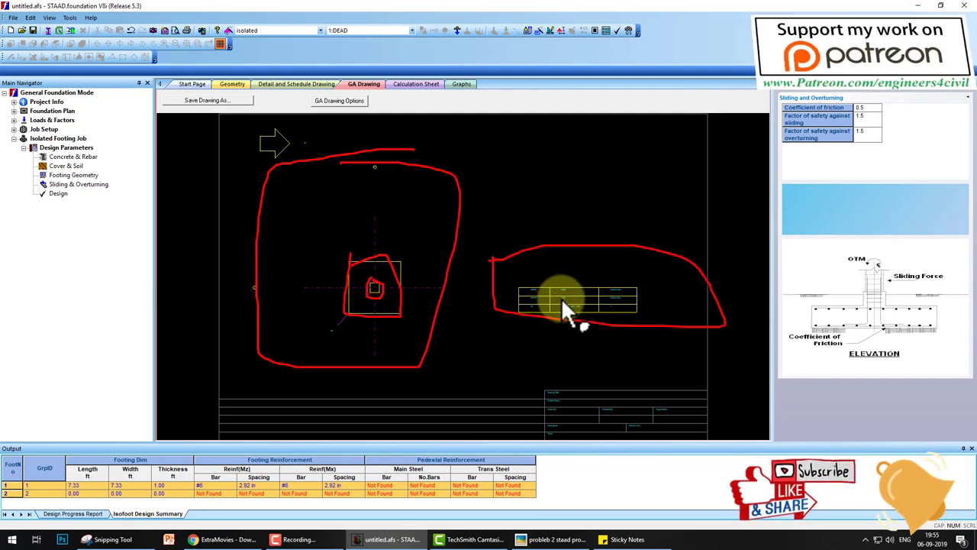
pyautogui.press('Escape')
pyautogui.scroll(-2, 585, 302)
pyautogui.scroll(4, 587, 302)
pyautogui.scroll(3, 585, 298)
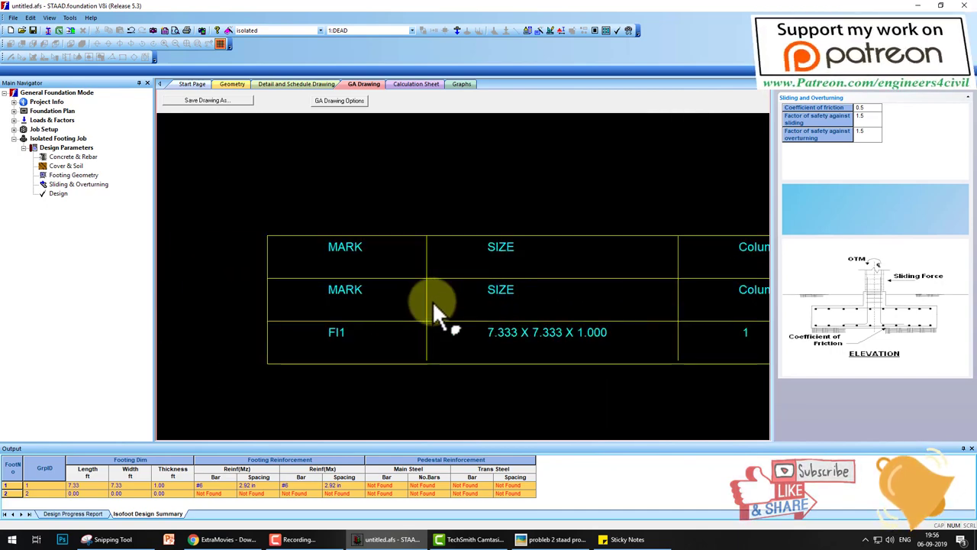
pyautogui.moveTo(376, 320); pyautogui.dragTo(399, 310)
pyautogui.press('Escape')
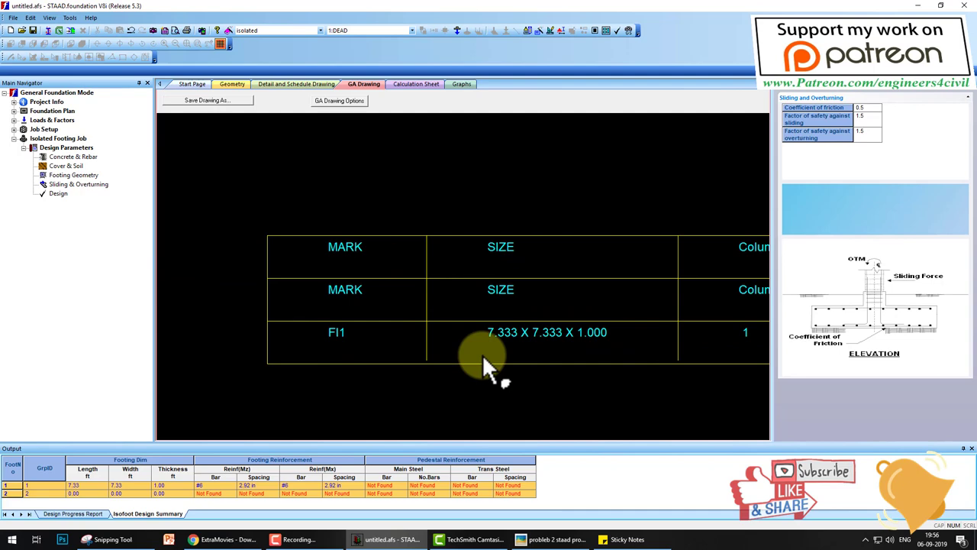
pyautogui.scroll(3, 561, 294)
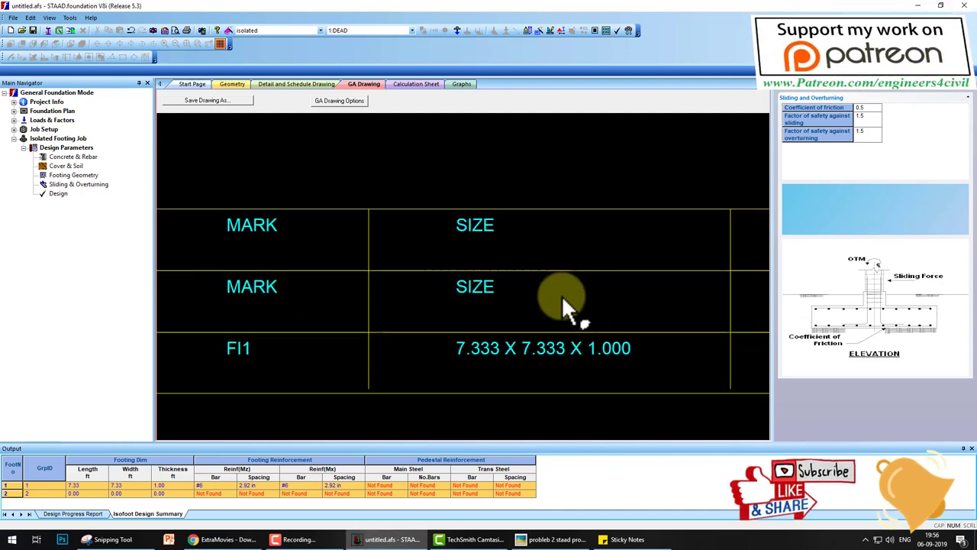
# Inspect footing 1's Detail and Schedule Drawing section and plan, then accept the Auto Save prompt.
pyautogui.click(301, 85)
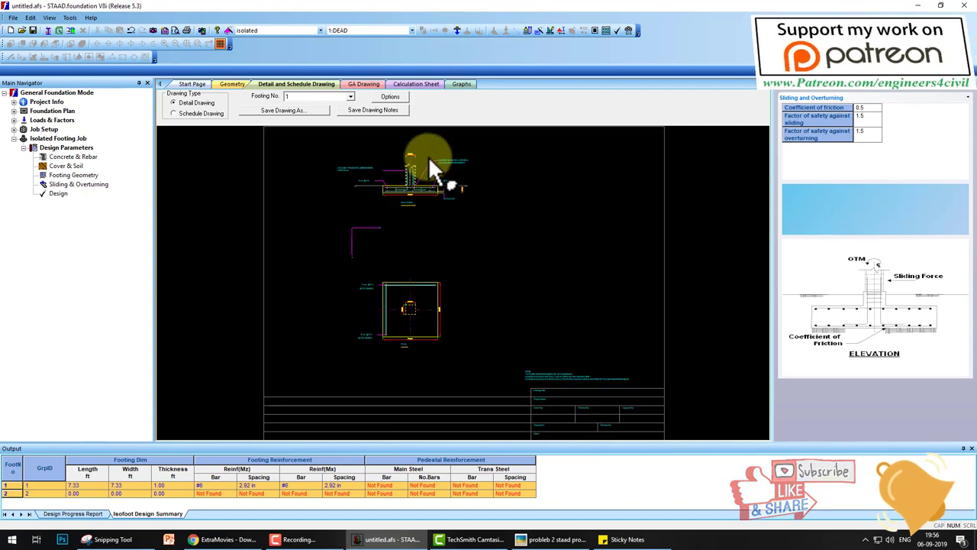
pyautogui.scroll(4, 423, 183)
pyautogui.moveTo(648, 173)
pyautogui.mouseDown()
pyautogui.moveTo(148, 170)
pyautogui.moveTo(578, 272)
pyautogui.moveTo(496, 174)
pyautogui.mouseUp()
pyautogui.moveTo(338, 114)
pyautogui.mouseDown()
pyautogui.moveTo(204, 116)
pyautogui.moveTo(336, 118)
pyautogui.moveTo(317, 97)
pyautogui.moveTo(308, 130)
pyautogui.mouseUp()
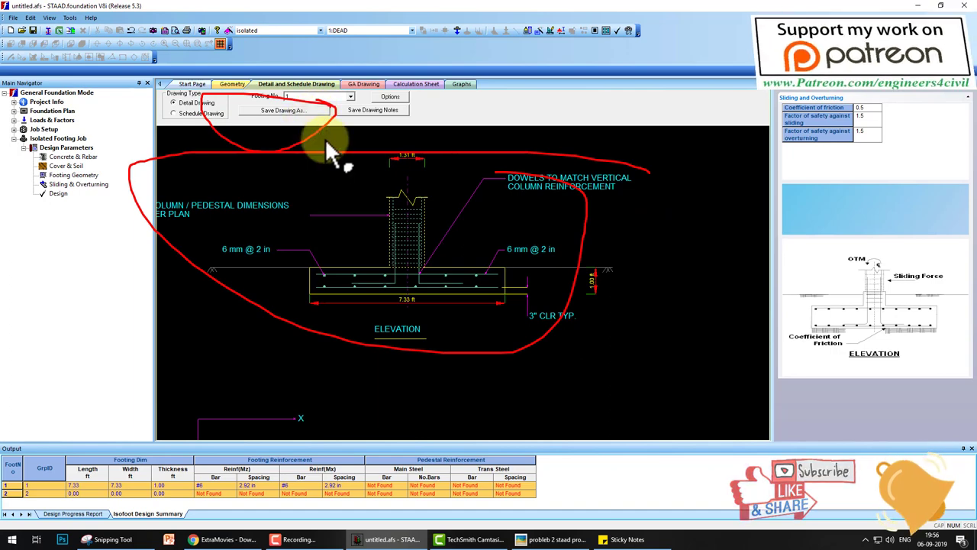
pyautogui.scroll(3, 455, 207)
pyautogui.scroll(-5, 439, 267)
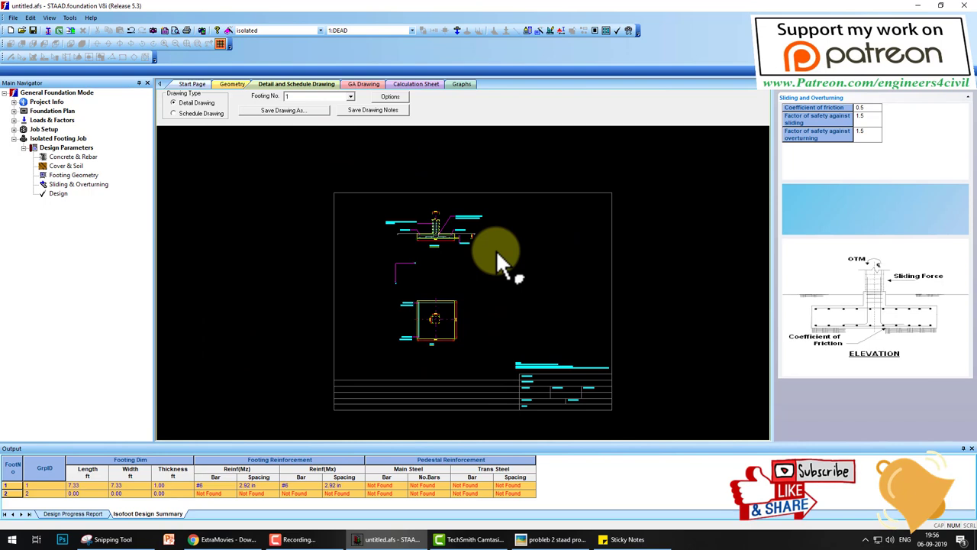
pyautogui.moveTo(484, 214); pyautogui.dragTo(553, 195)
pyautogui.moveTo(465, 316)
pyautogui.mouseDown()
pyautogui.moveTo(514, 315)
pyautogui.moveTo(540, 299)
pyautogui.mouseUp()
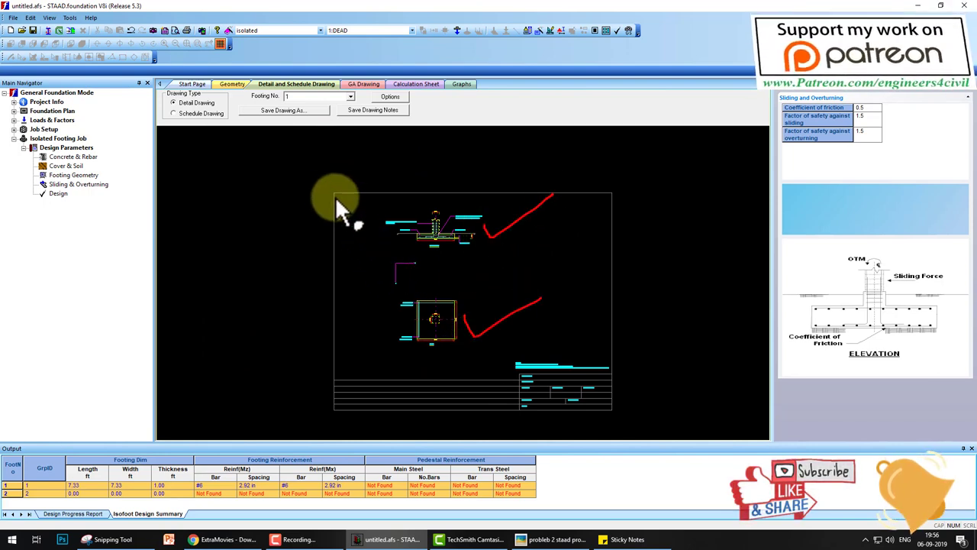
pyautogui.moveTo(328, 181)
pyautogui.mouseDown()
pyautogui.moveTo(329, 407)
pyautogui.moveTo(585, 420)
pyautogui.moveTo(622, 372)
pyautogui.moveTo(623, 216)
pyautogui.moveTo(203, 177)
pyautogui.mouseUp()
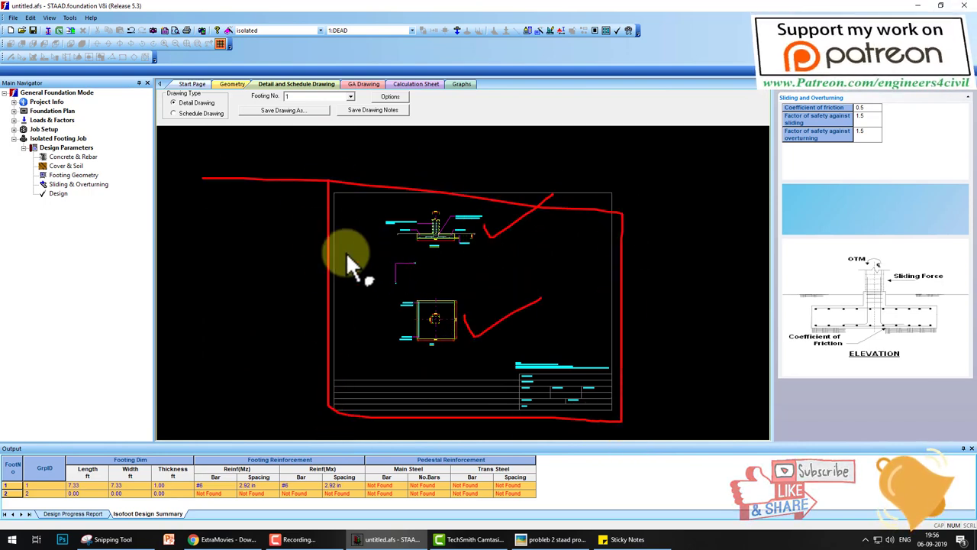
pyautogui.press('Escape')
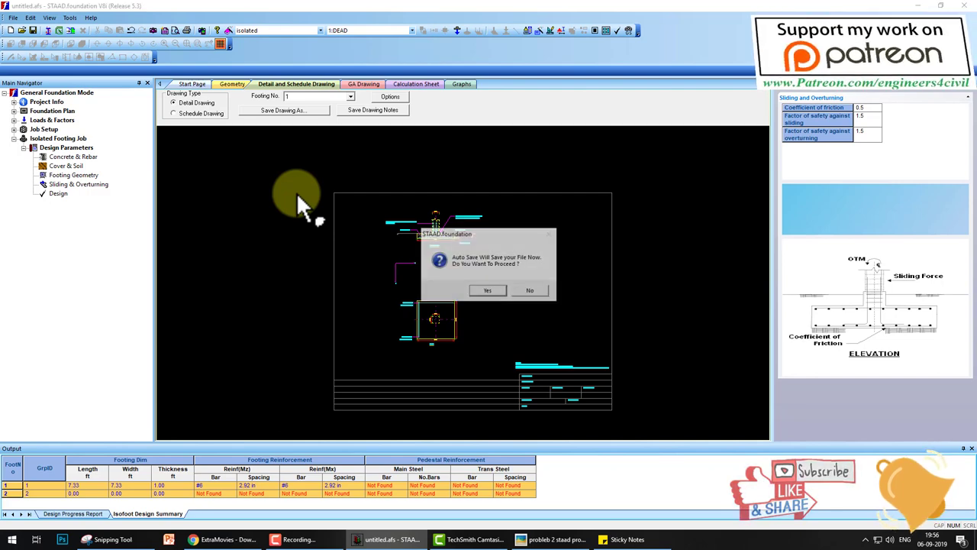
pyautogui.click(487, 291)
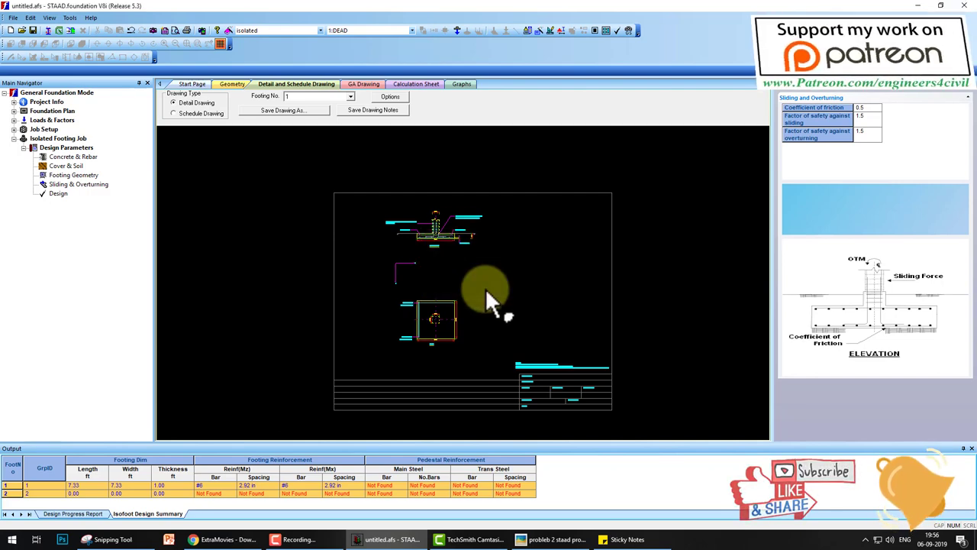